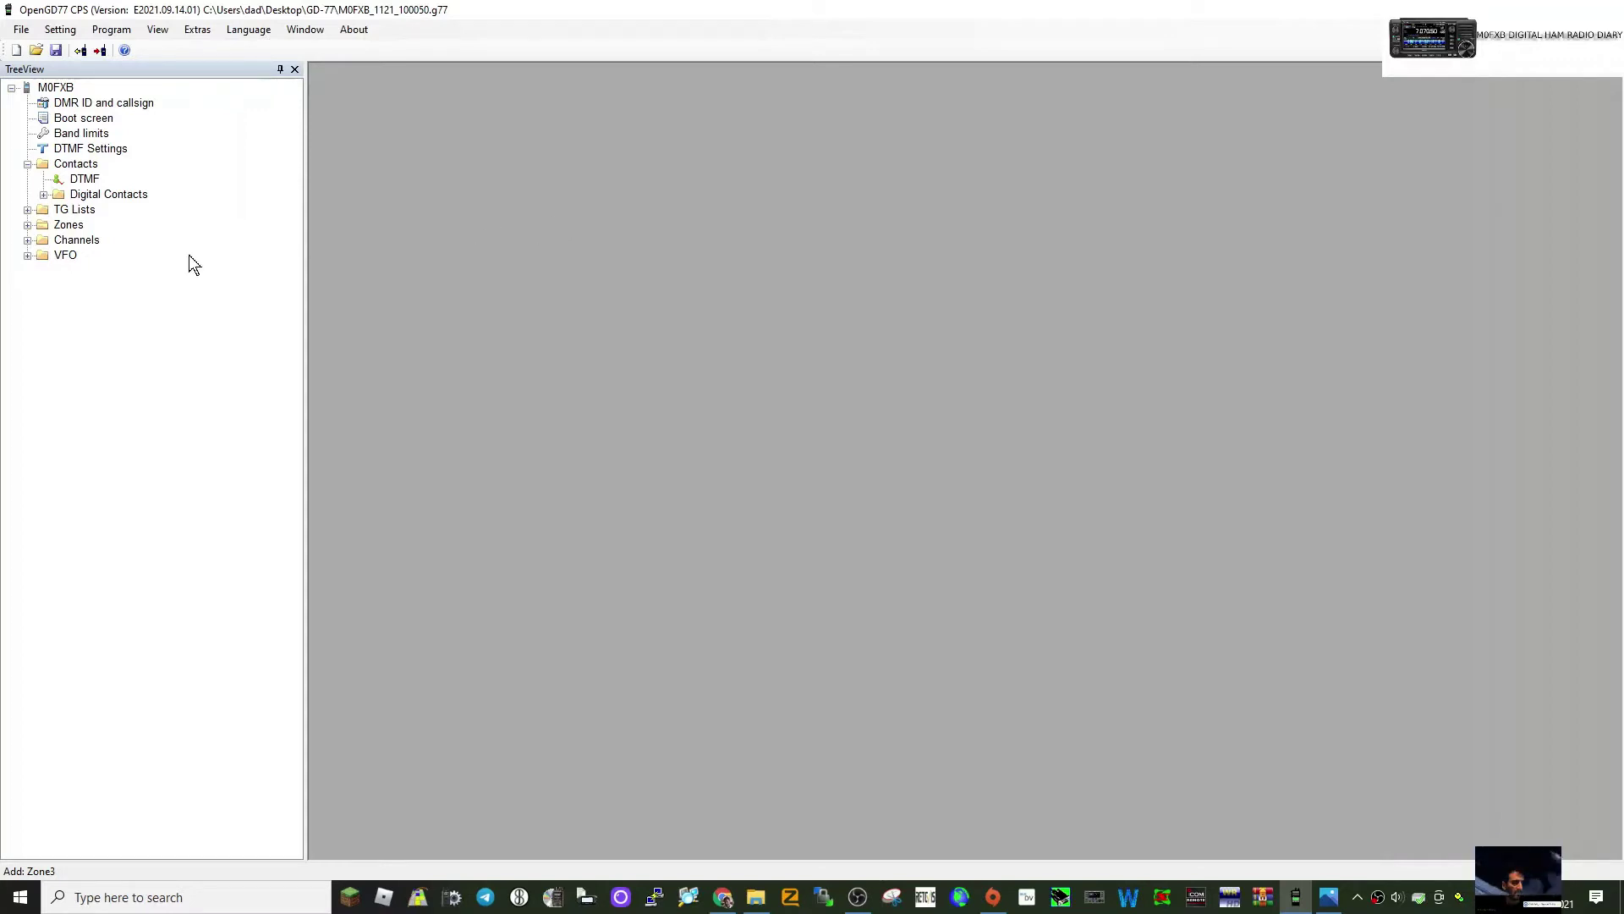
Open and close the DMR ID and callsign settings, then collapse and re-expand Contacts.
{"action": "double_click", "coordinate": [95, 104]}
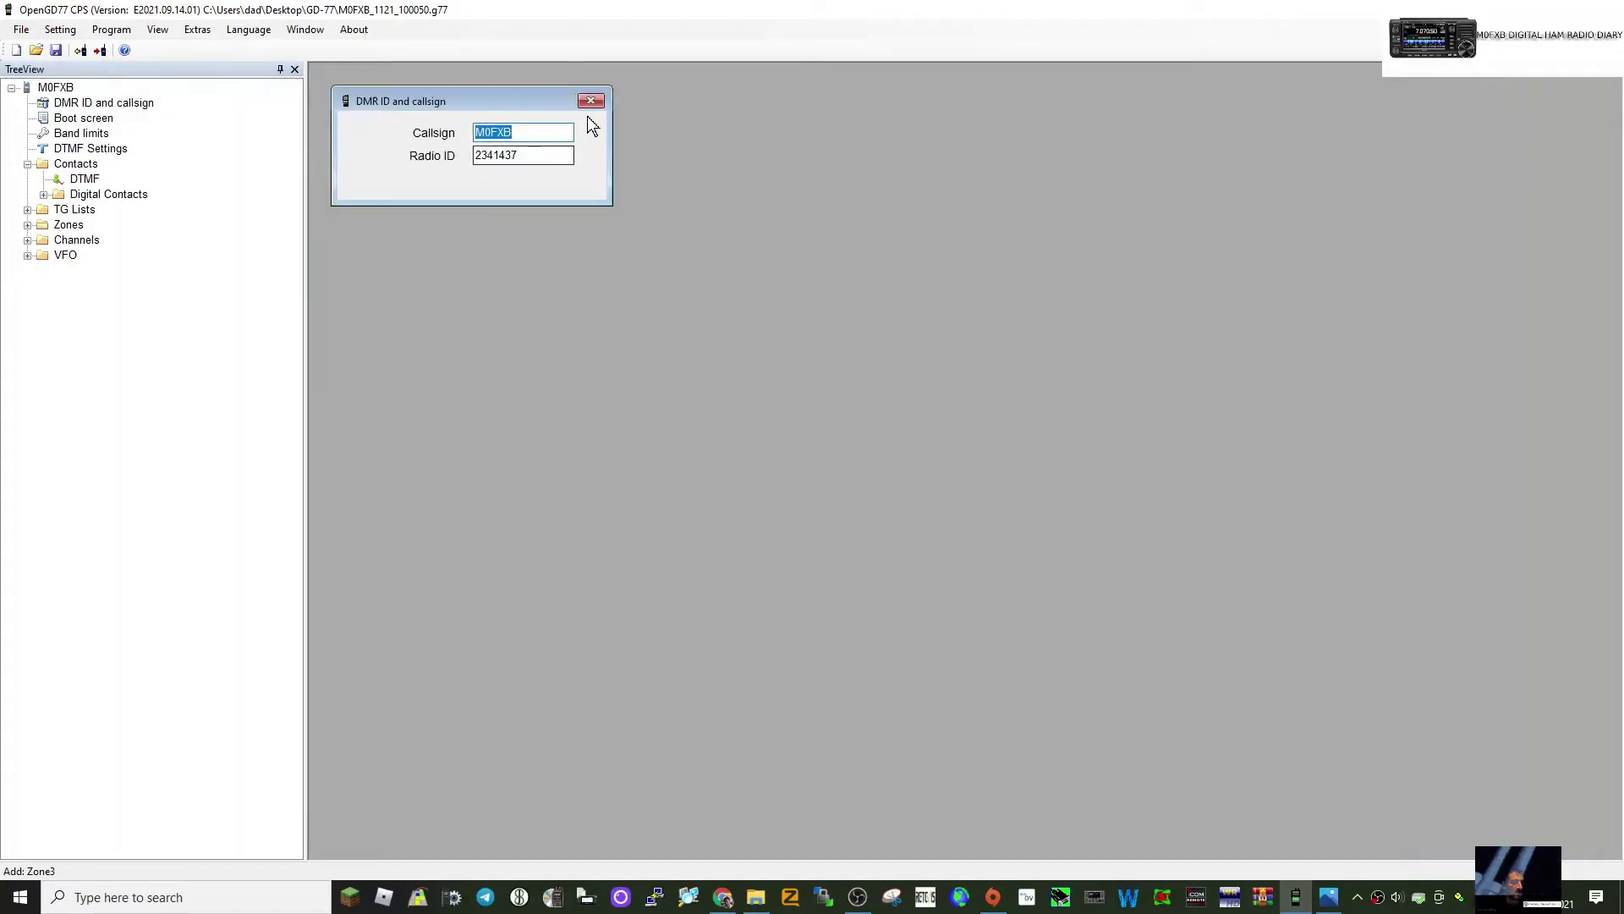
{"action": "left_click", "coordinate": [591, 101]}
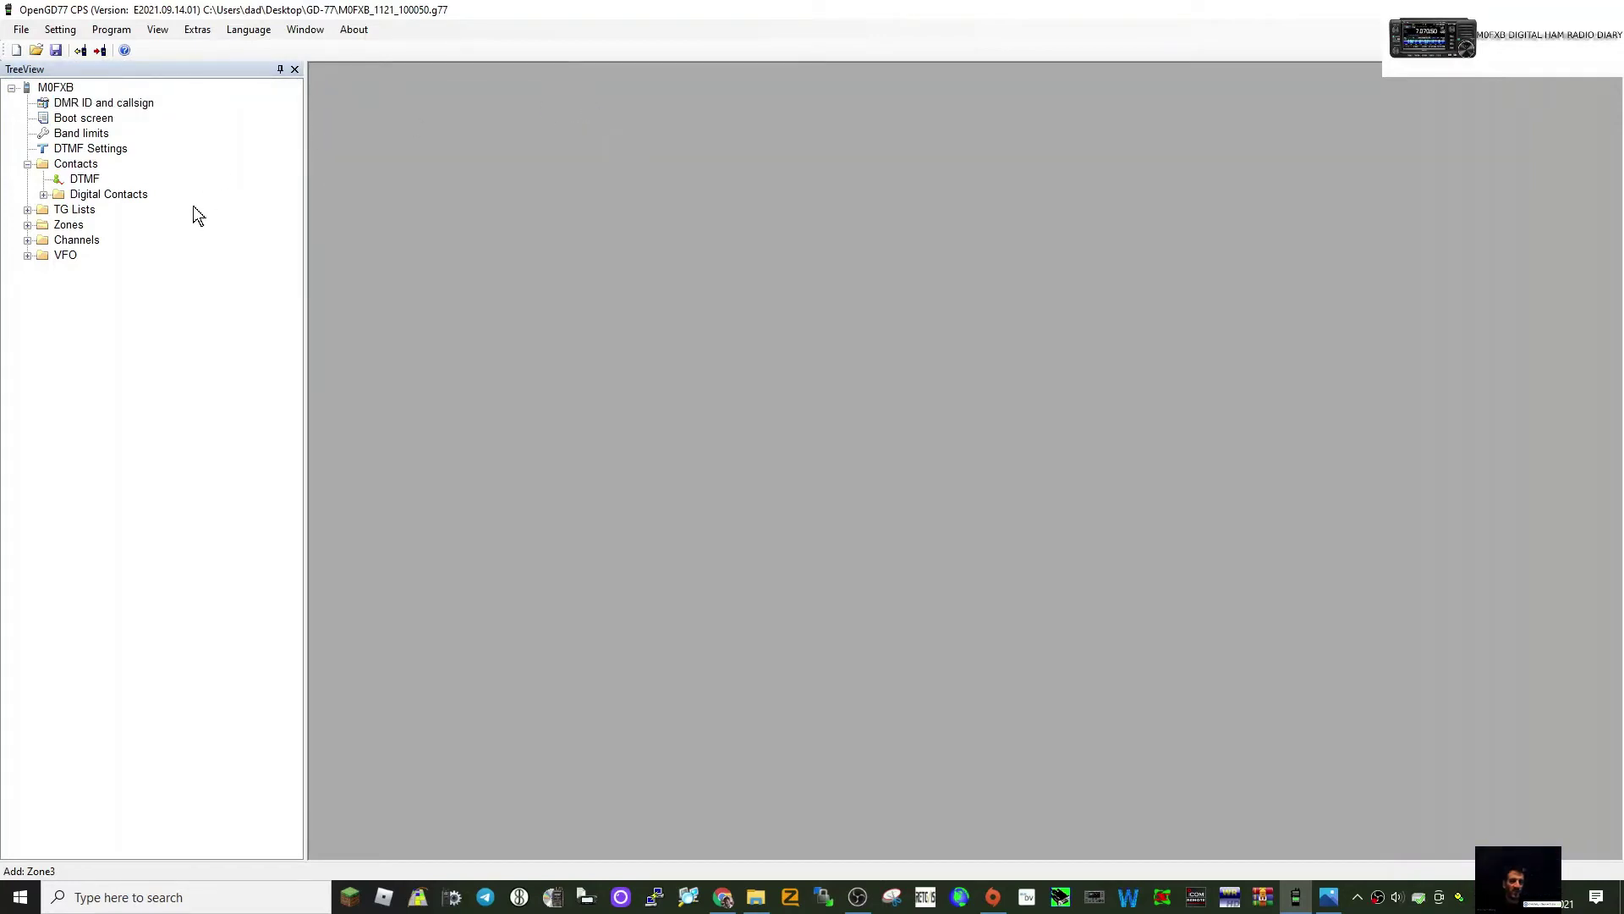
{"action": "double_click", "coordinate": [82, 165]}
{"action": "double_click", "coordinate": [82, 165]}
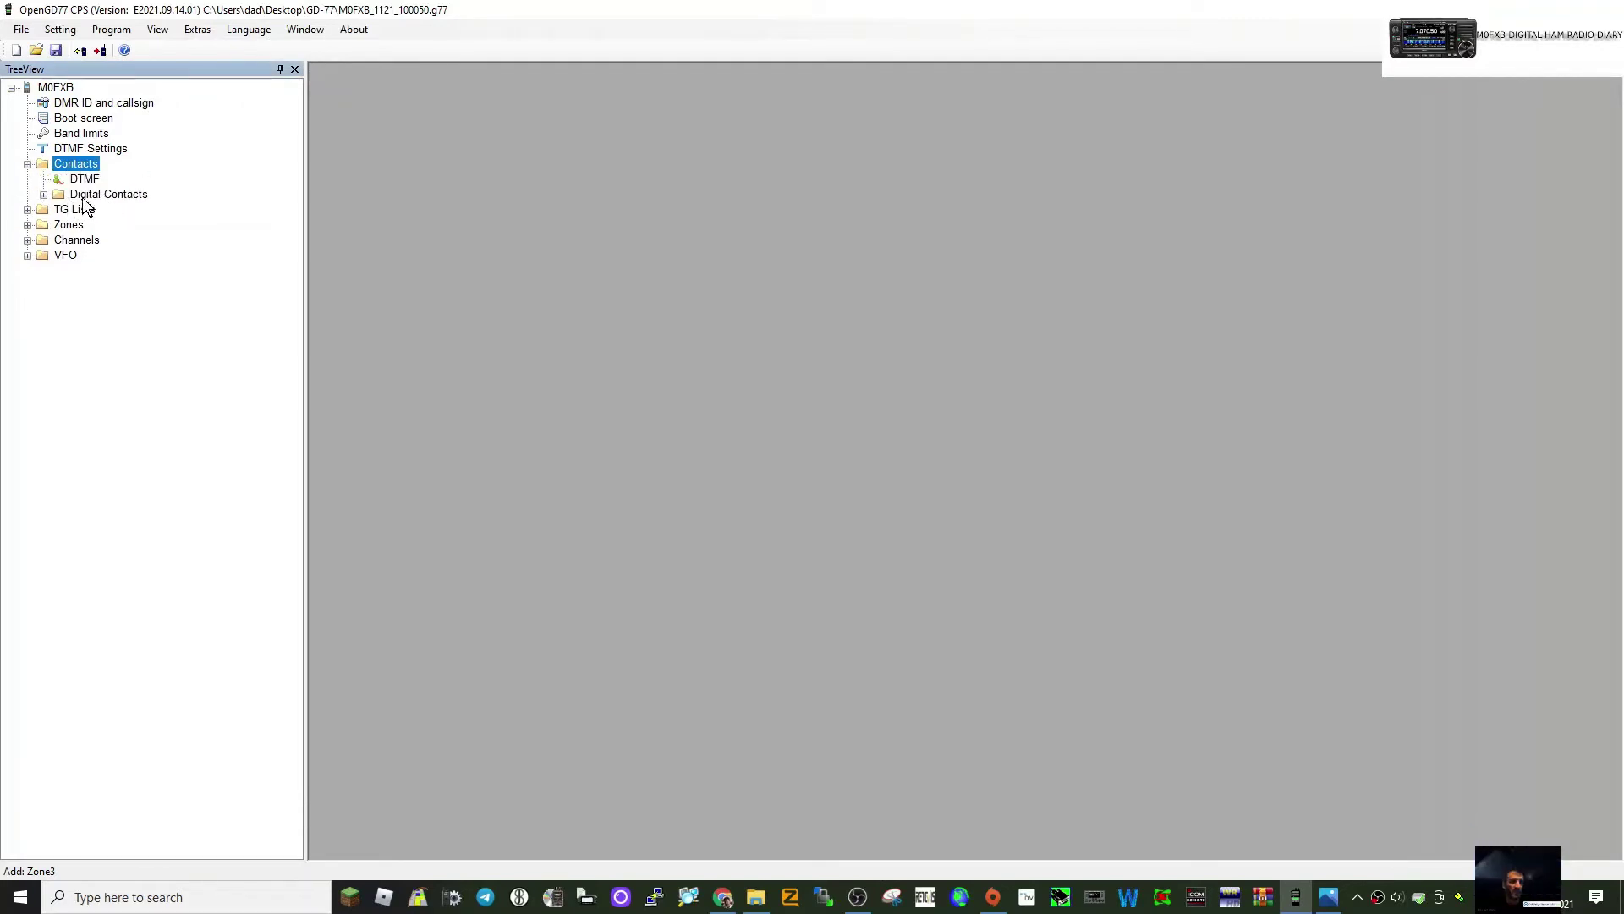
Add a Group Call digital contact named 2351 with Call ID 2351.
{"action": "double_click", "coordinate": [122, 197]}
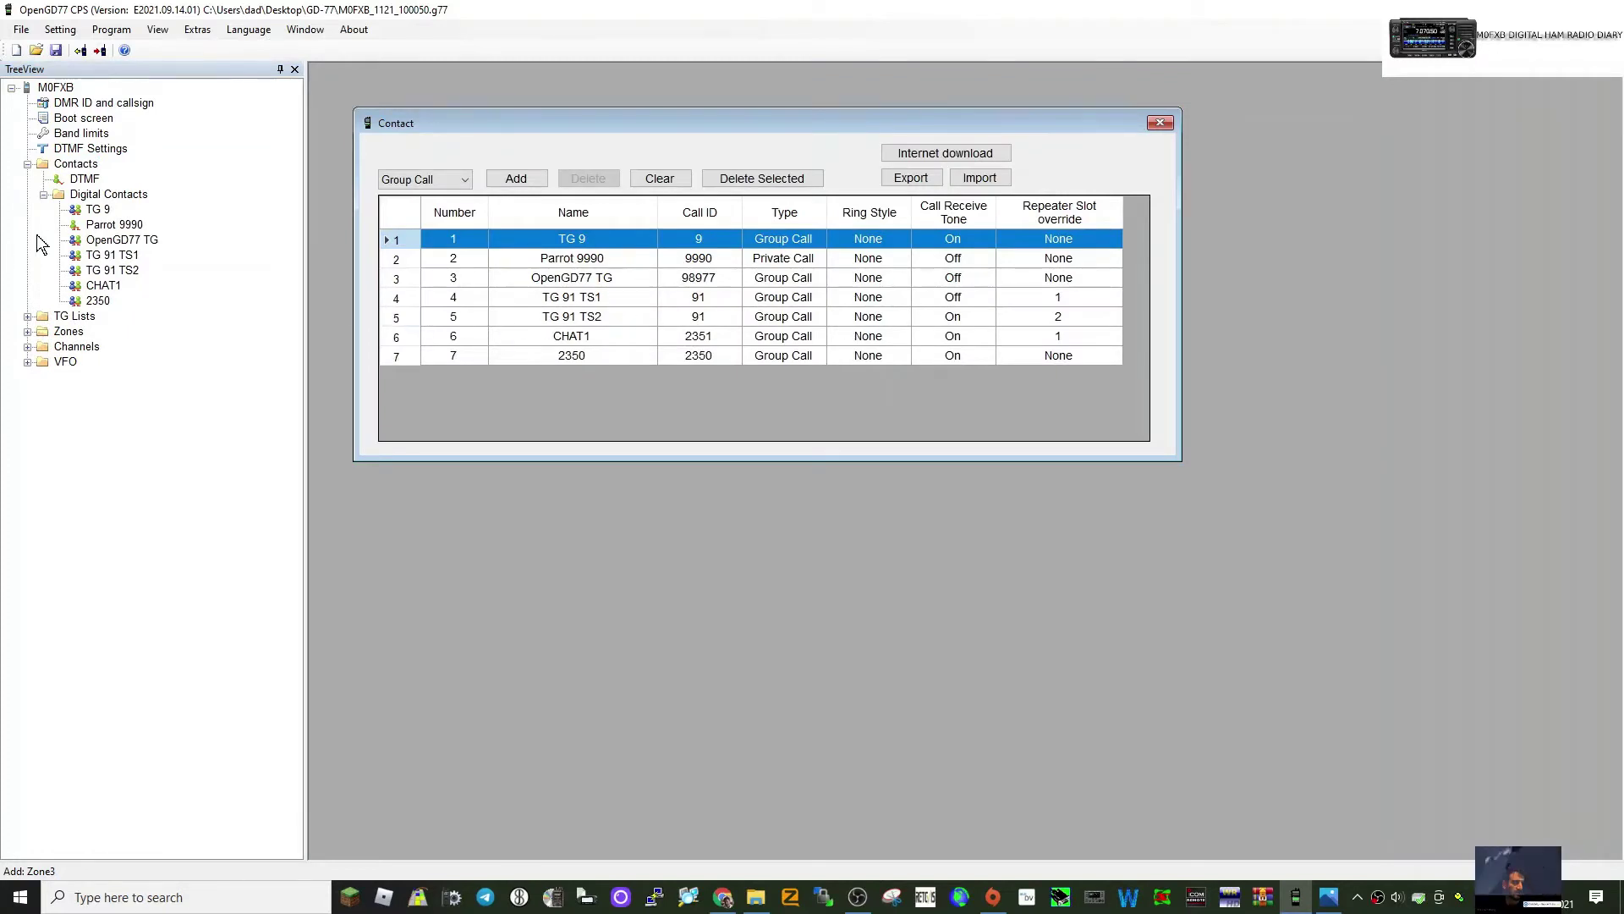
{"action": "right_click", "coordinate": [60, 198]}
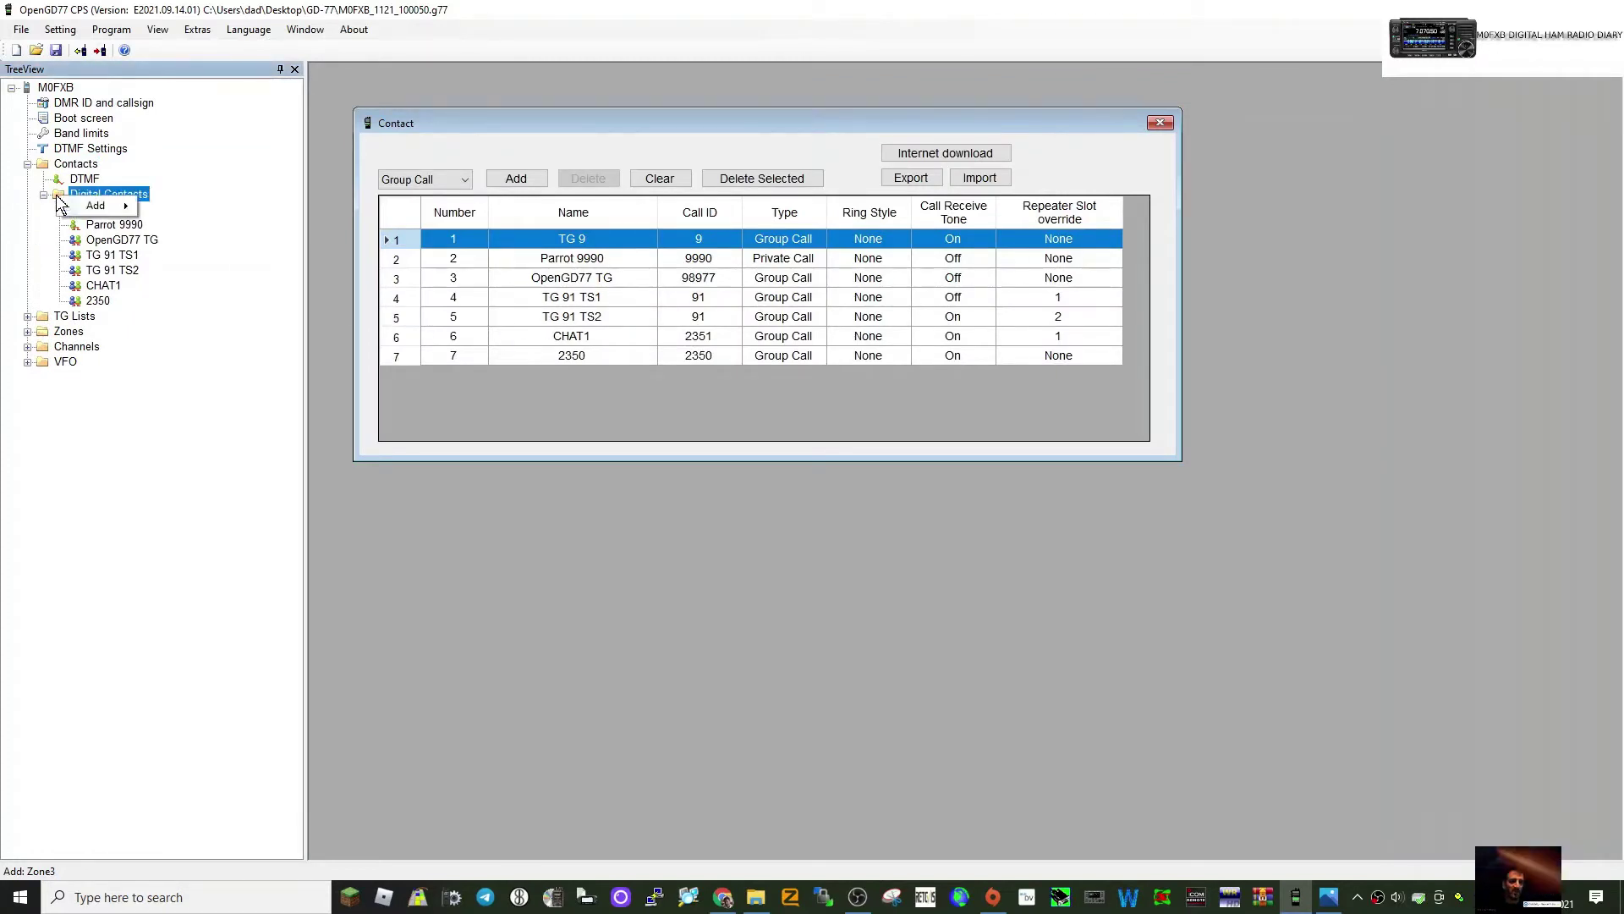
{"action": "mouse_move", "coordinate": [105, 213]}
{"action": "left_click", "coordinate": [180, 206]}
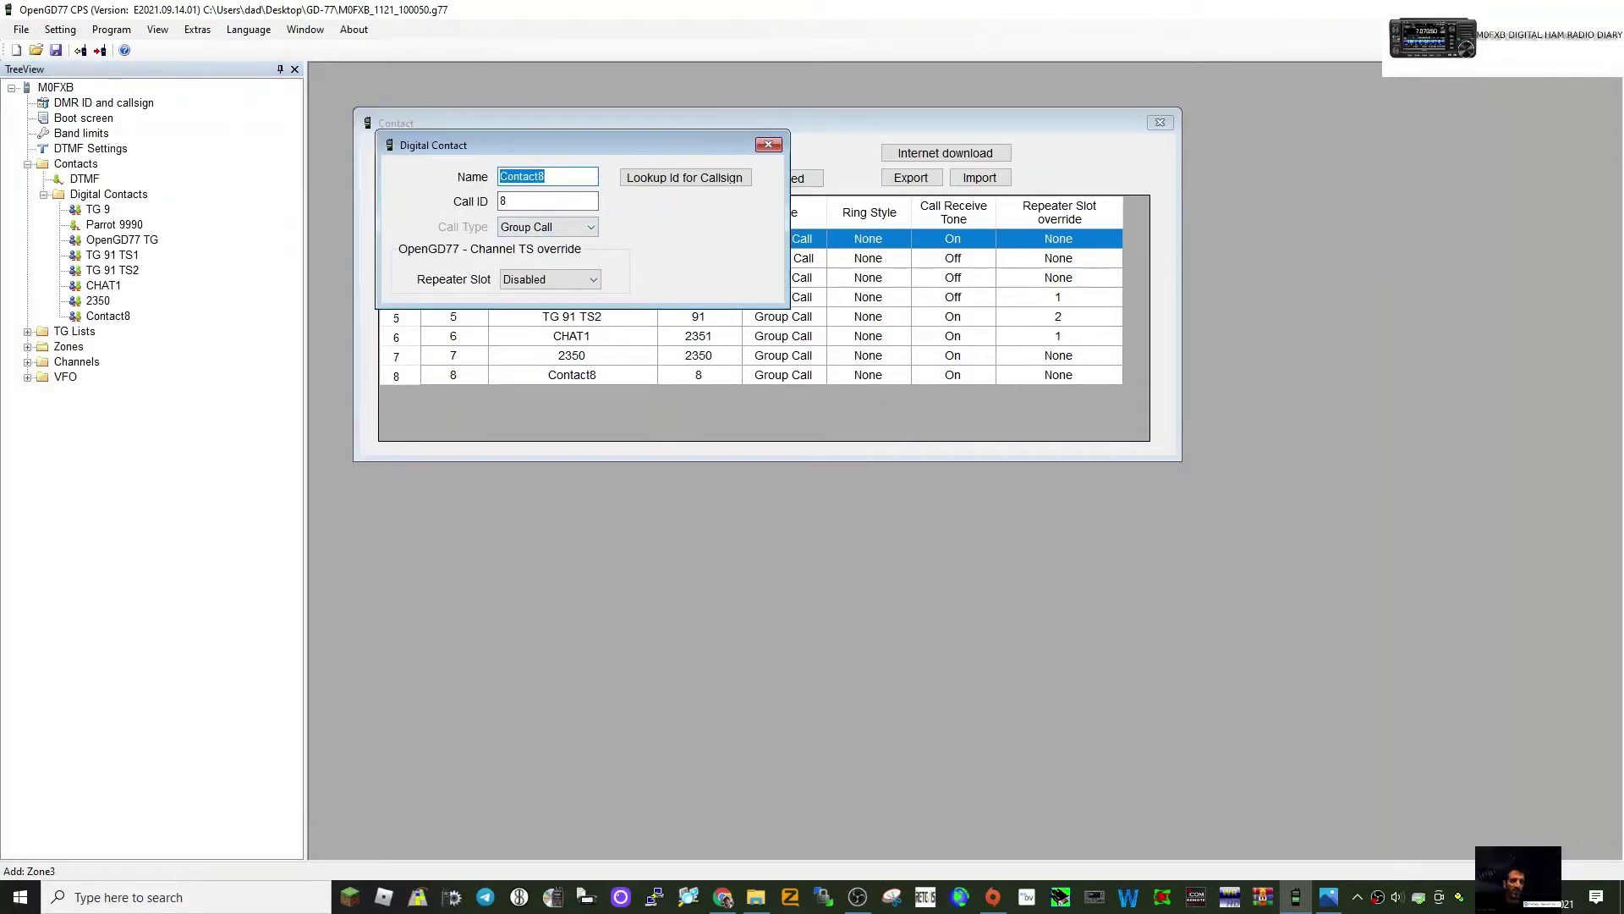
{"action": "type", "text": "2351"}
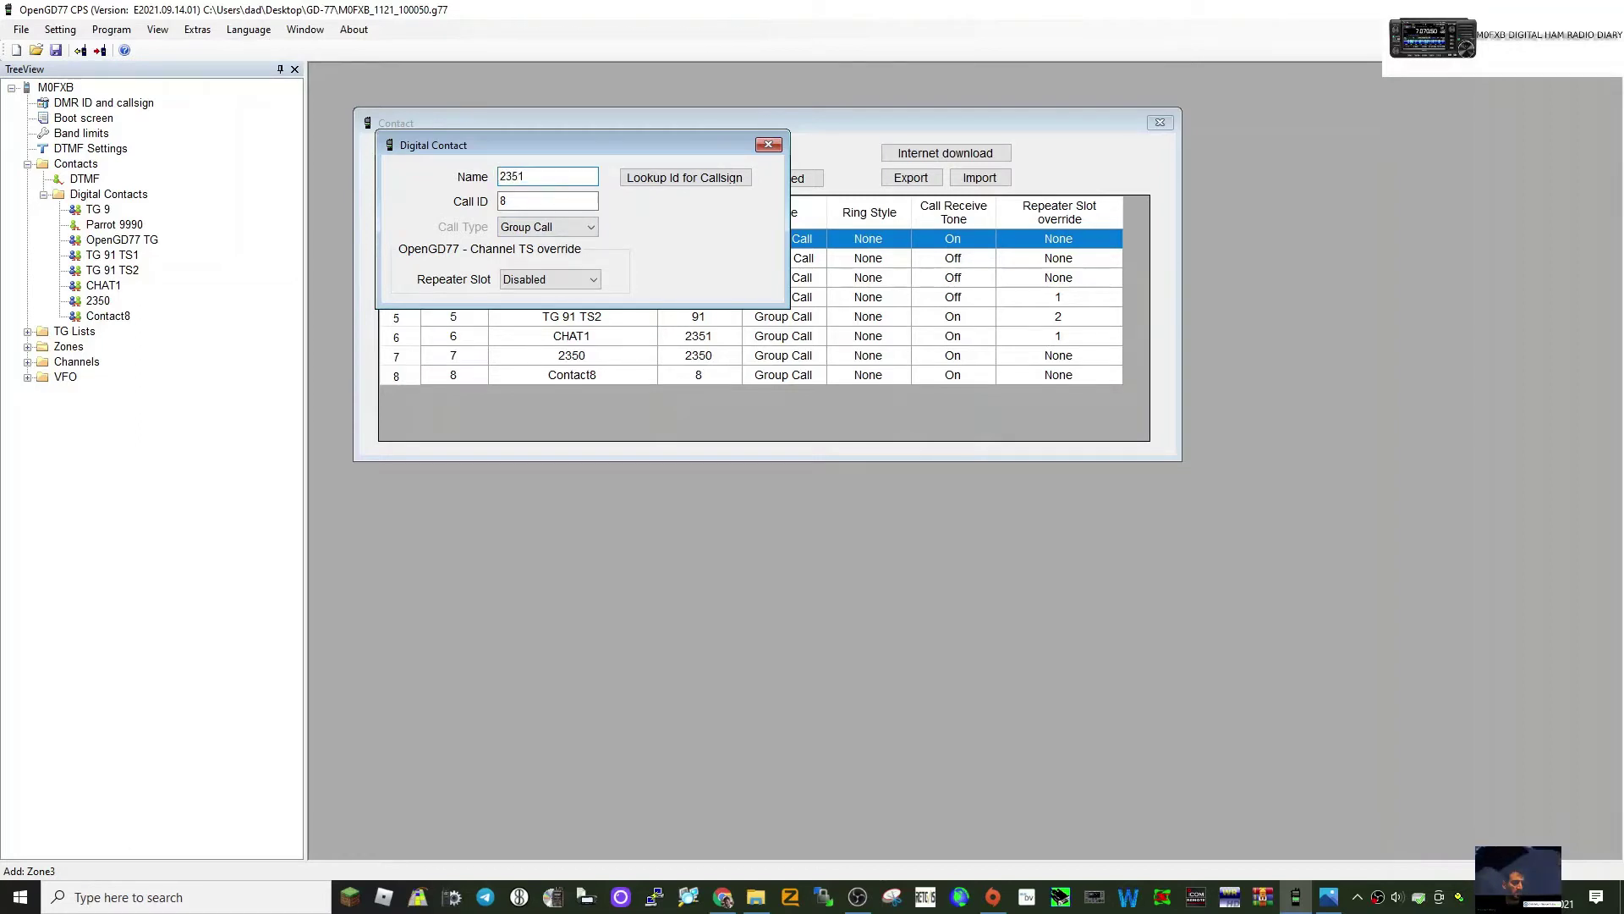
{"action": "key", "text": "Tab"}
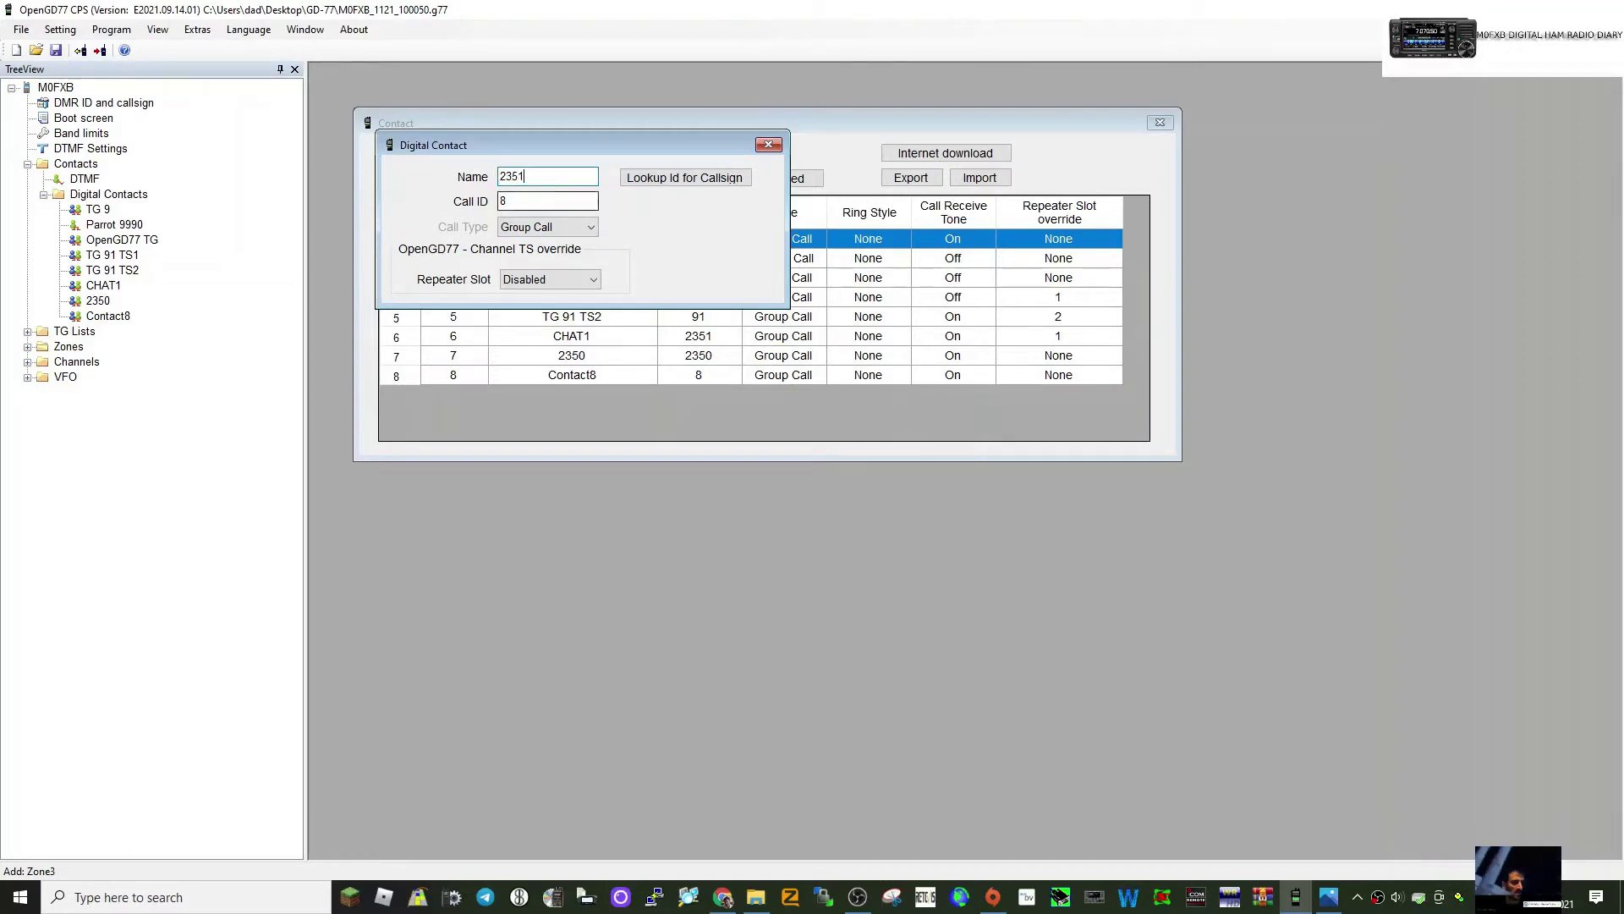
{"action": "key", "text": "BackSpace"}
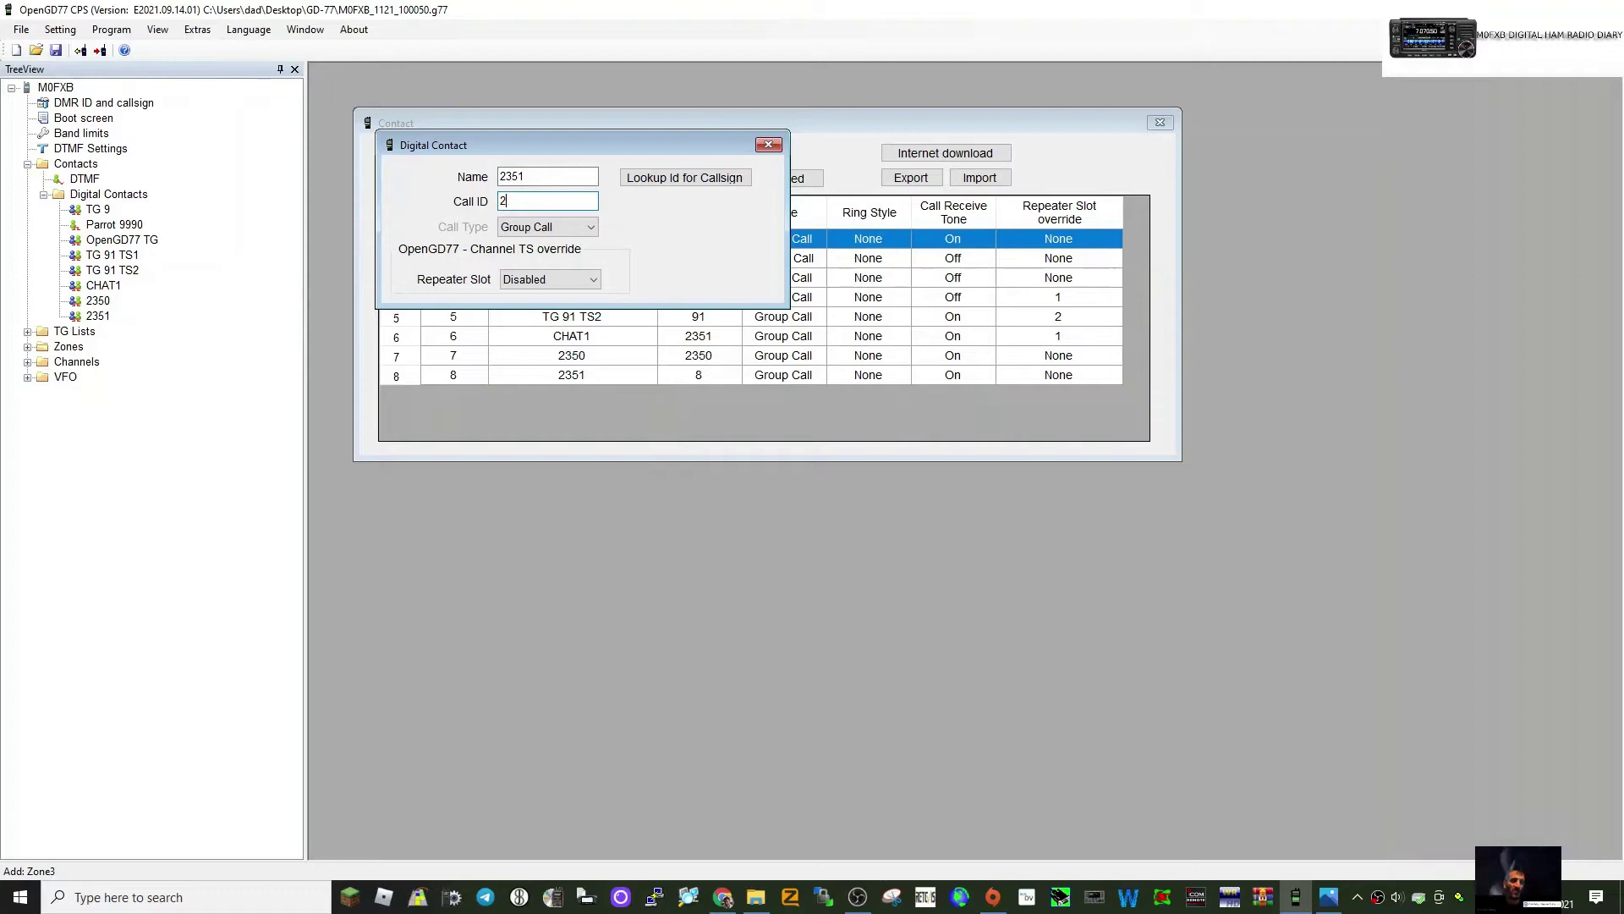
{"action": "type", "text": "2351"}
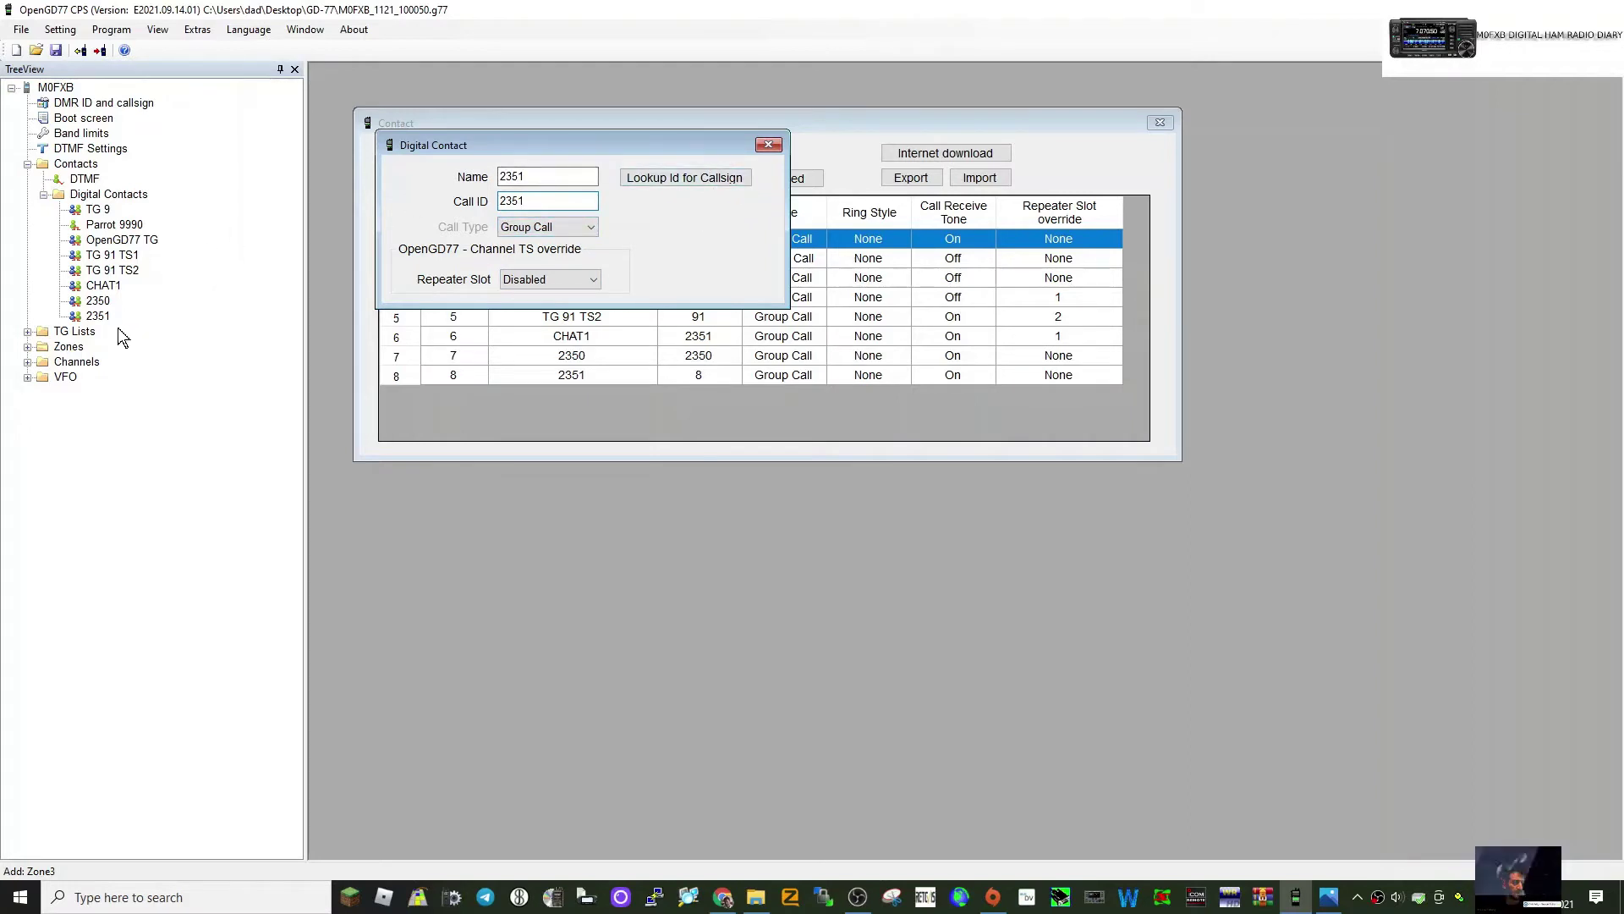
Add a new channel named hs2351 with a receive frequency of 430 MHz.
{"action": "double_click", "coordinate": [91, 364]}
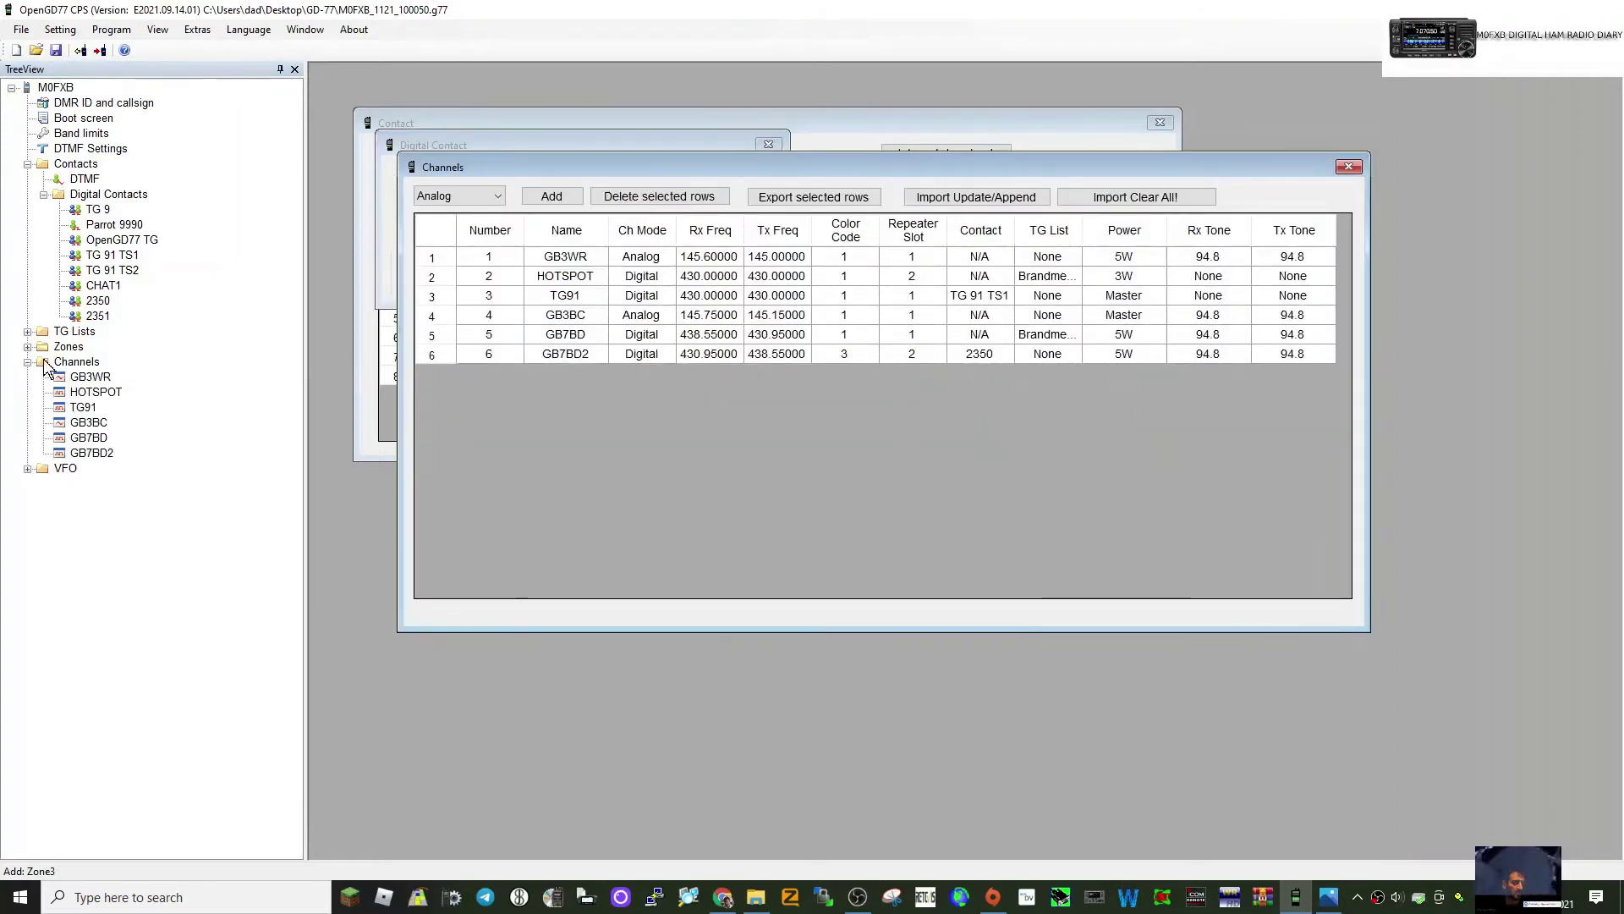
{"action": "right_click", "coordinate": [44, 362]}
{"action": "left_click", "coordinate": [80, 370]}
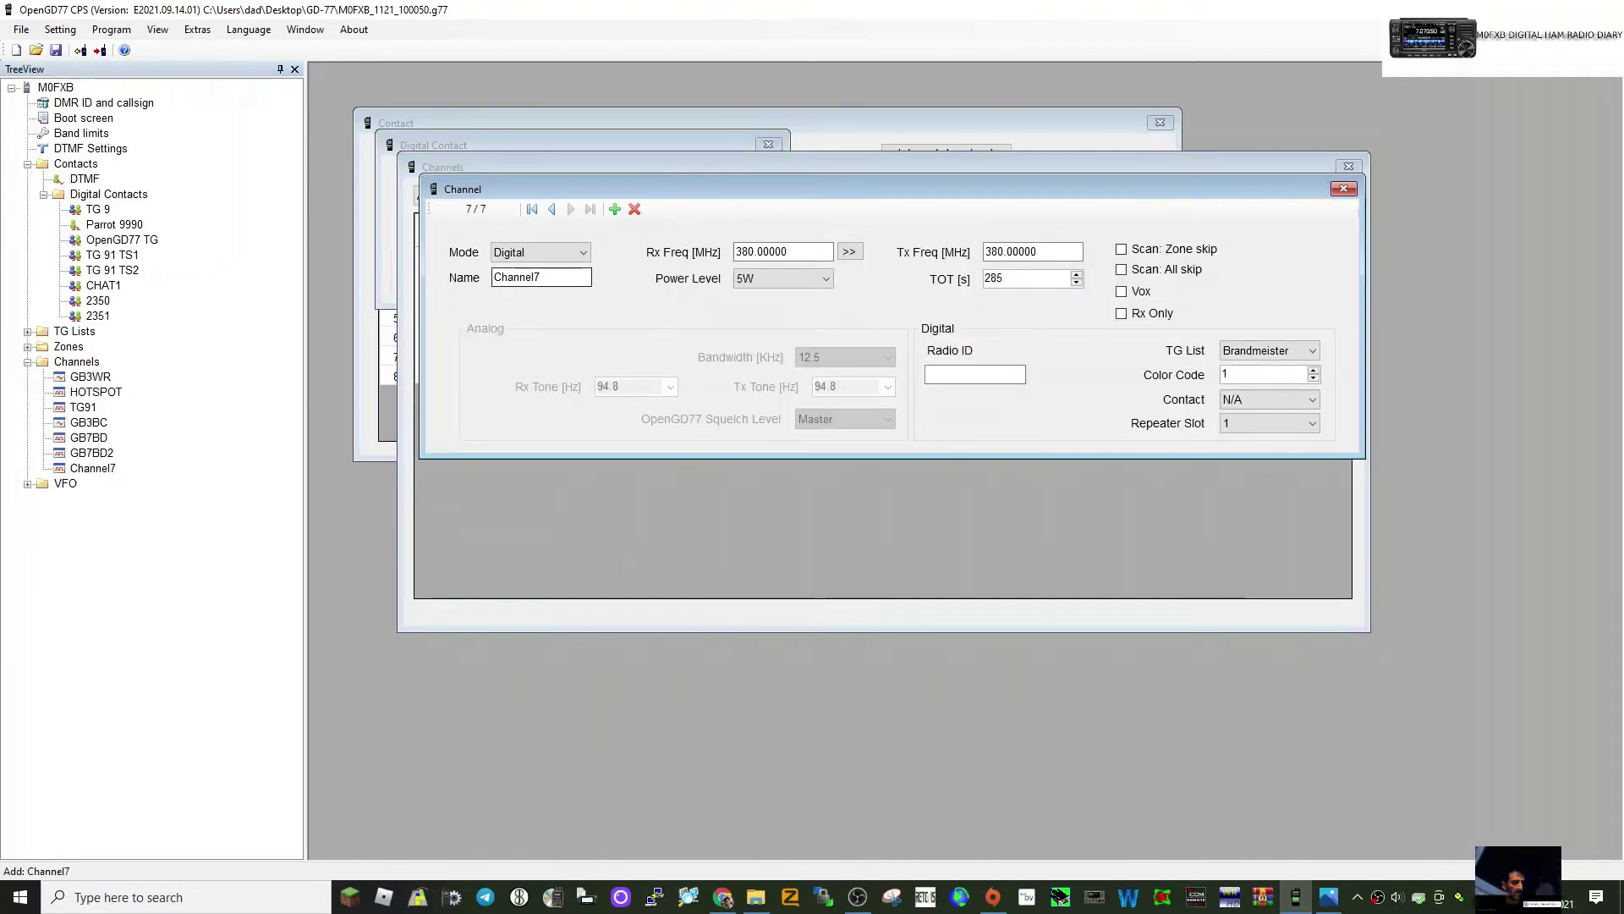
{"action": "double_click", "coordinate": [567, 279]}
{"action": "type", "text": "hs"}
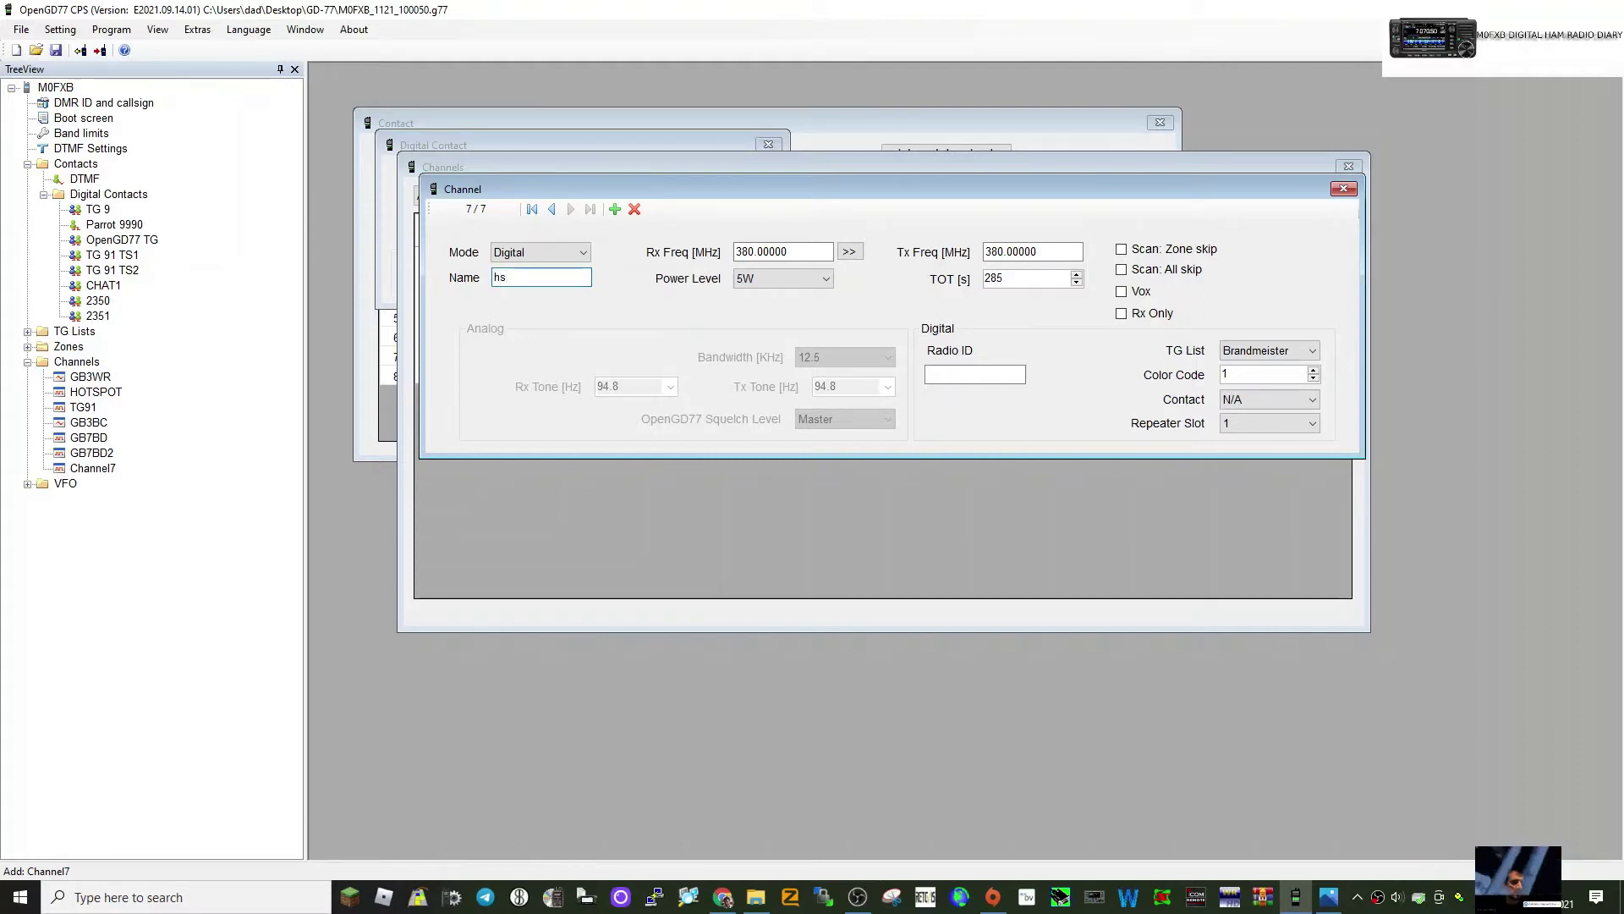
{"action": "type", "text": "23"}
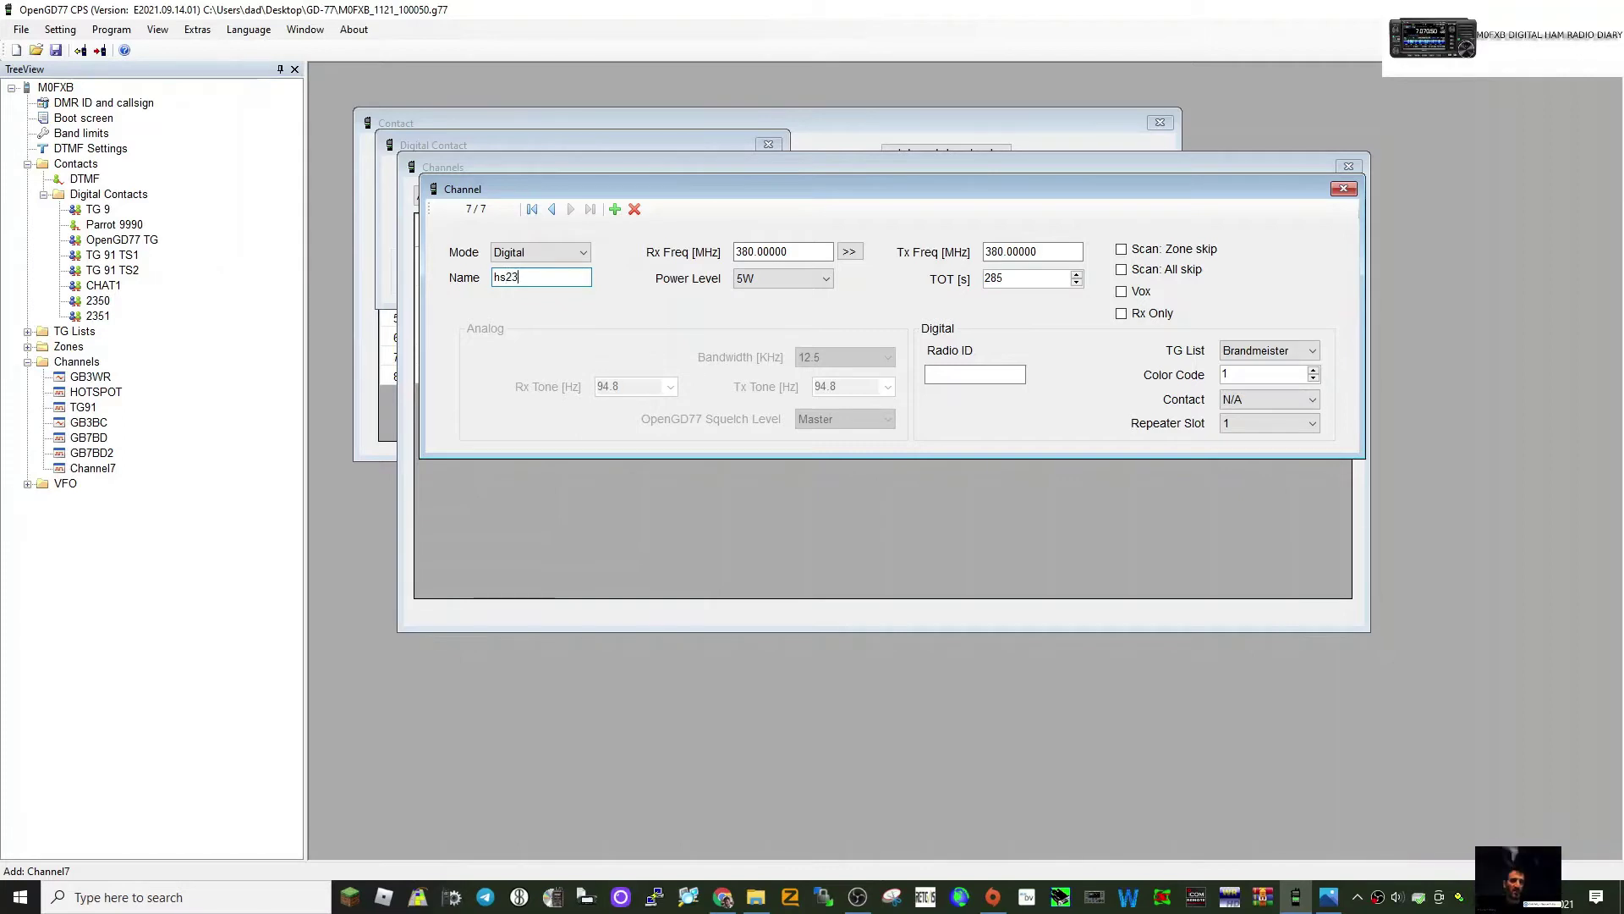
{"action": "type", "text": "51"}
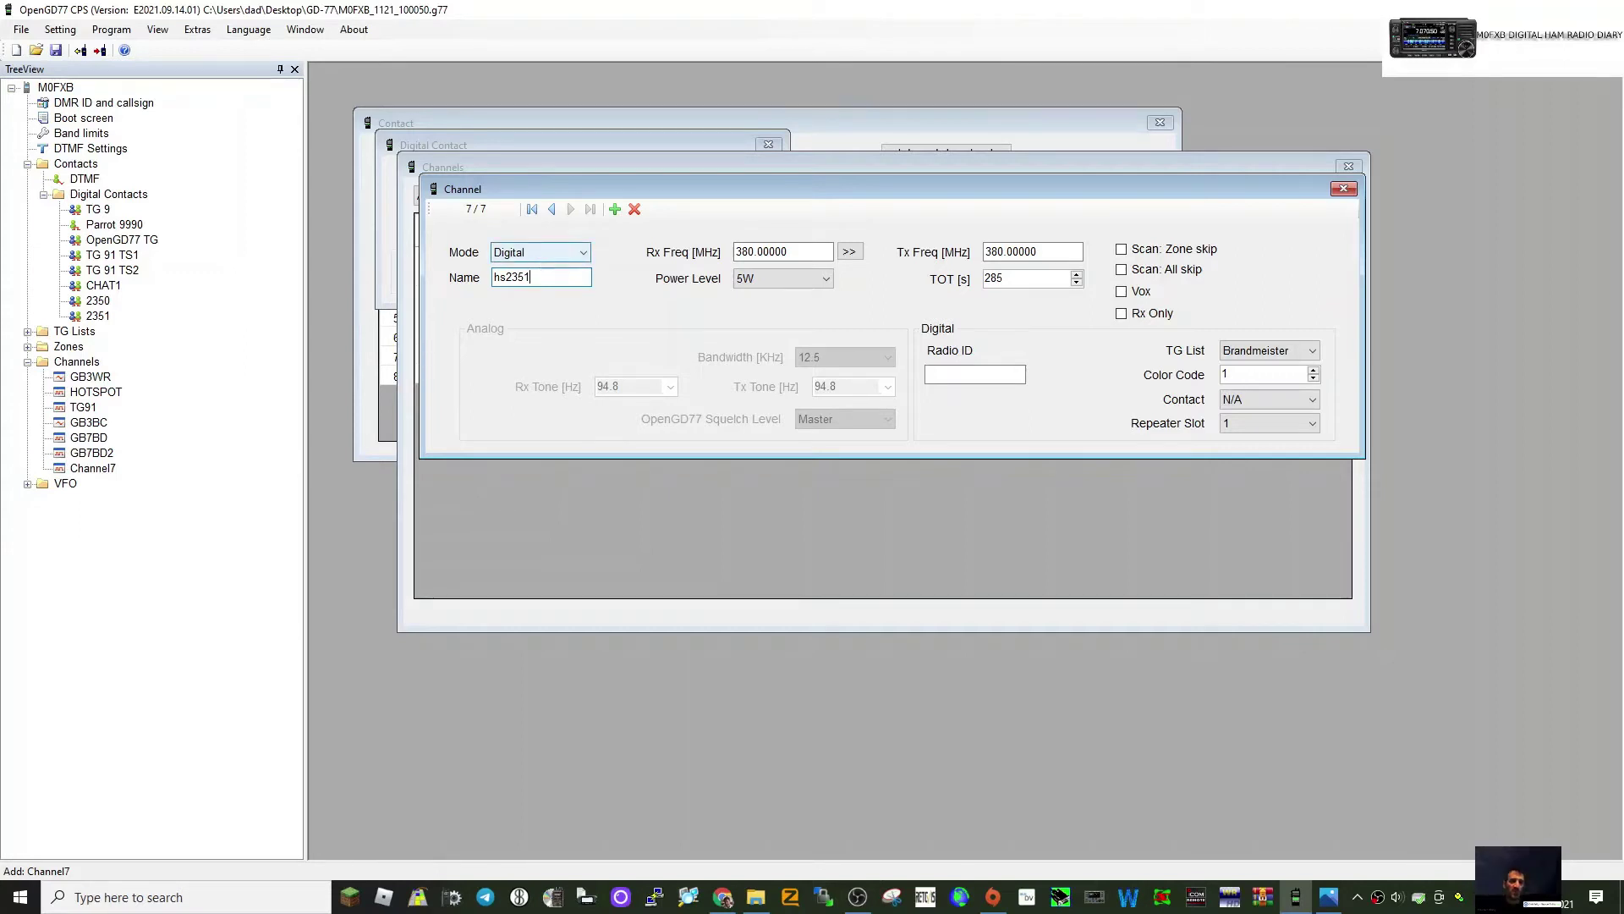
{"action": "left_click", "coordinate": [759, 252]}
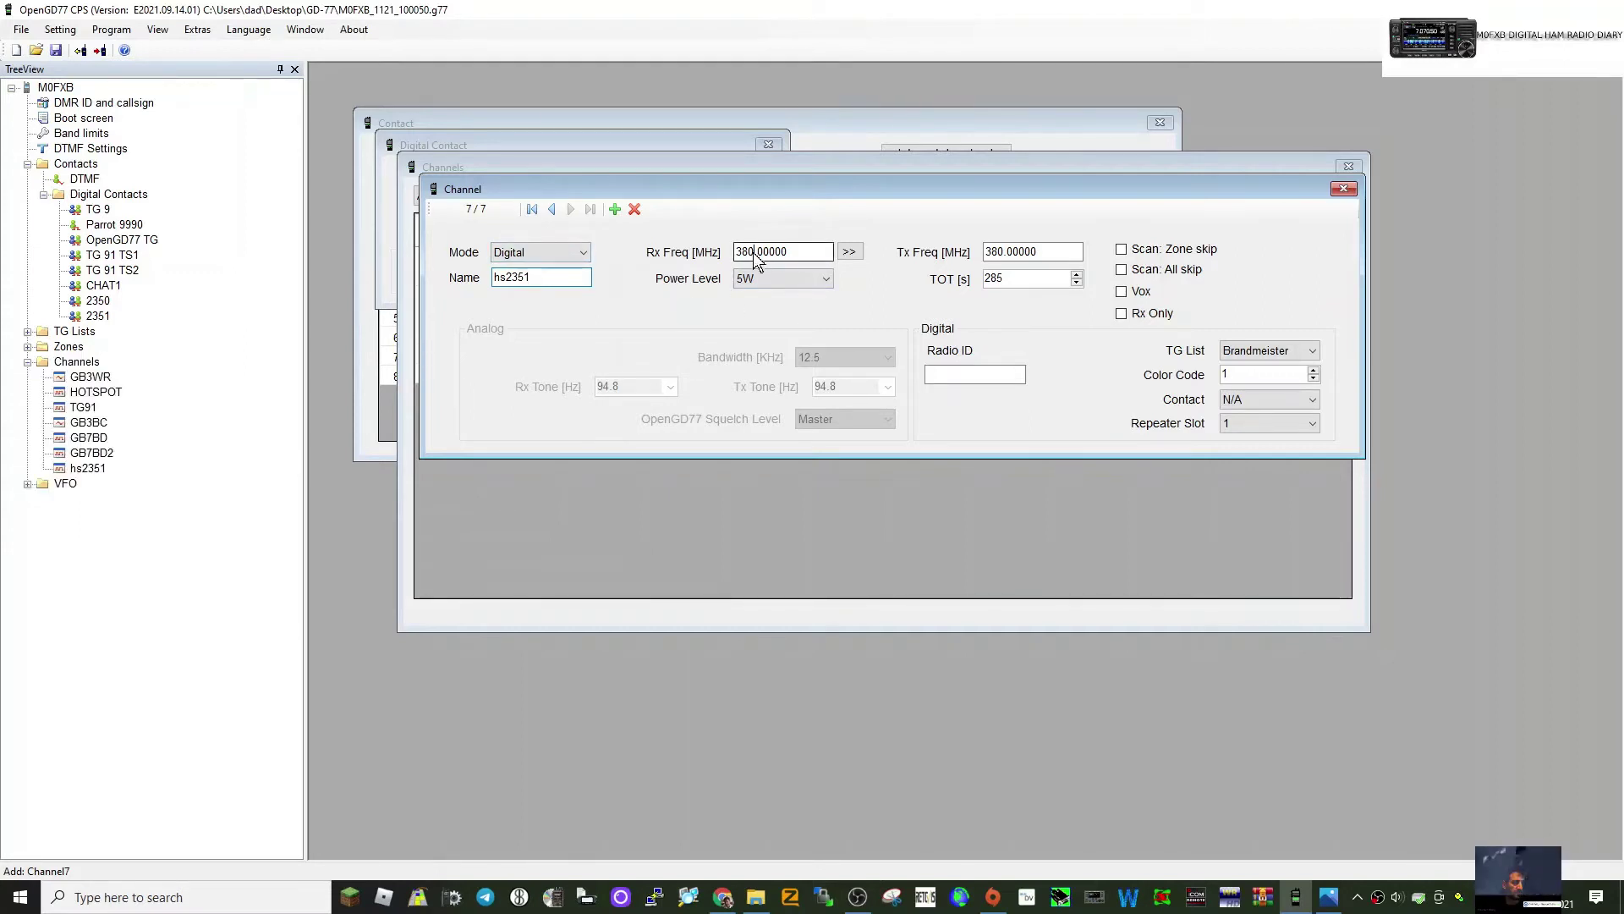
{"action": "type", "text": "43"}
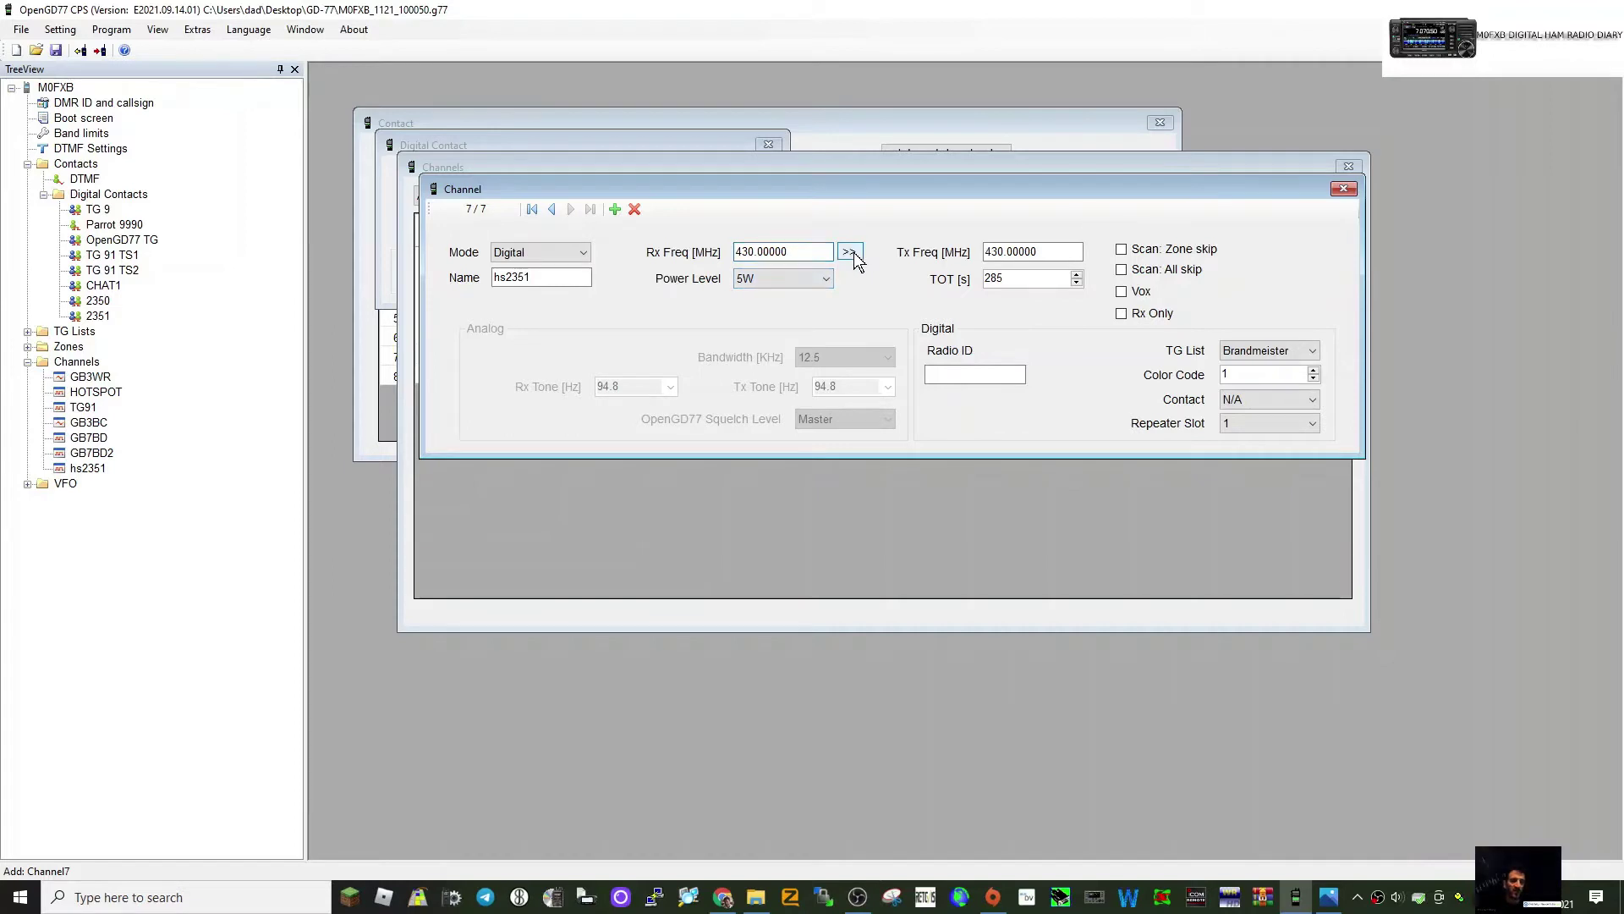
Give channel hs2351 1W power, repeater slot 2 and contact 2351.
{"action": "left_click", "coordinate": [821, 285]}
{"action": "left_click", "coordinate": [784, 362]}
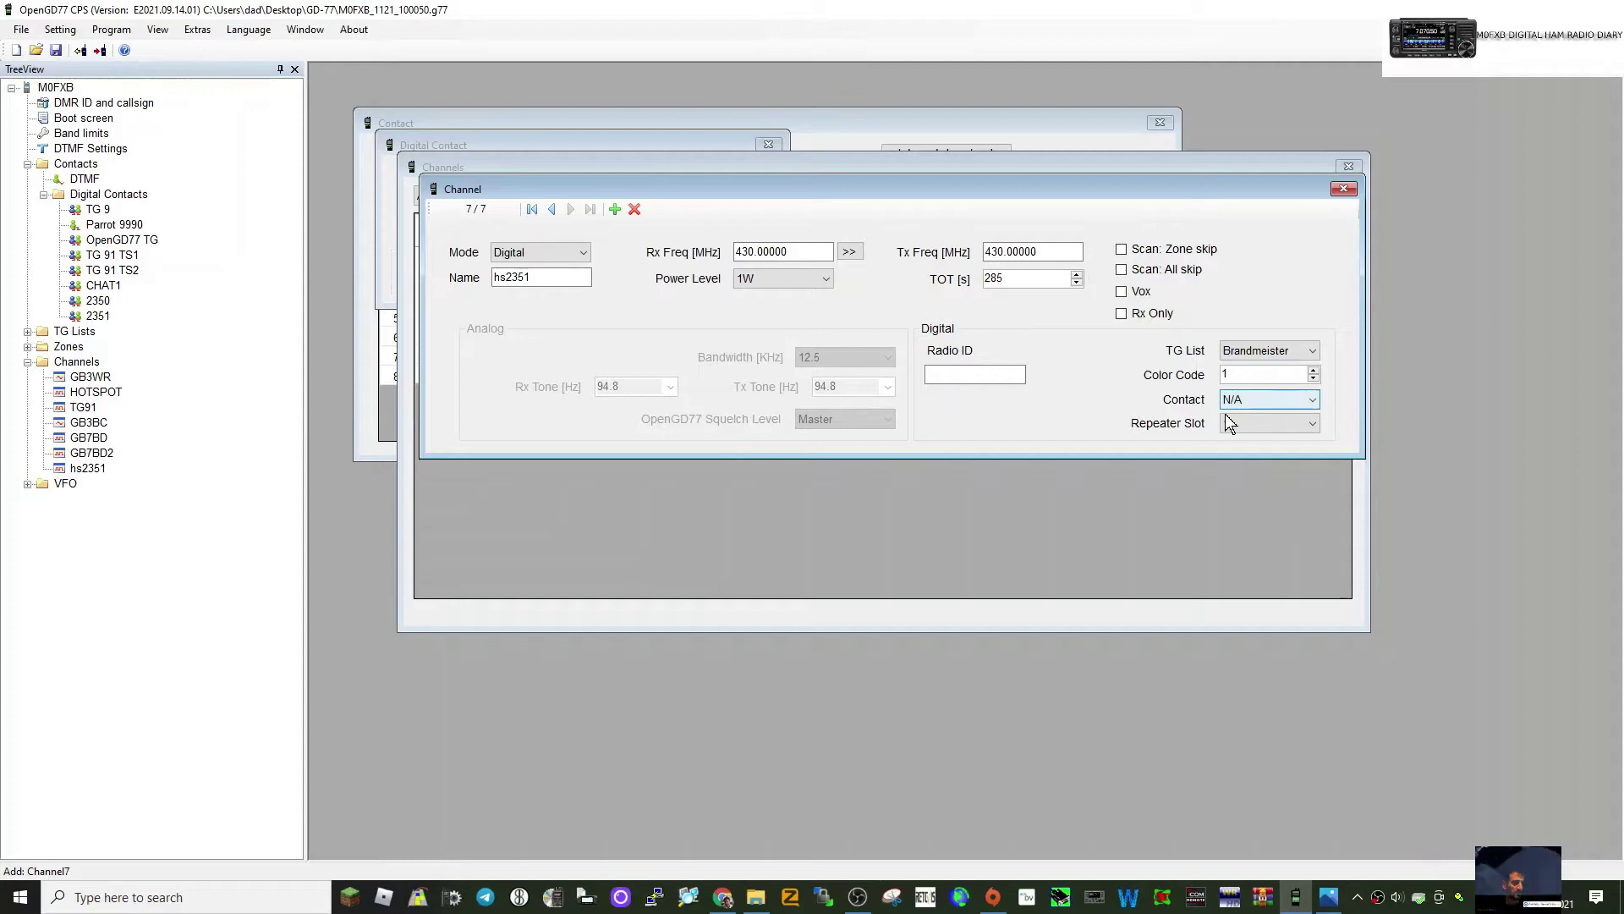
{"action": "left_click", "coordinate": [1315, 423]}
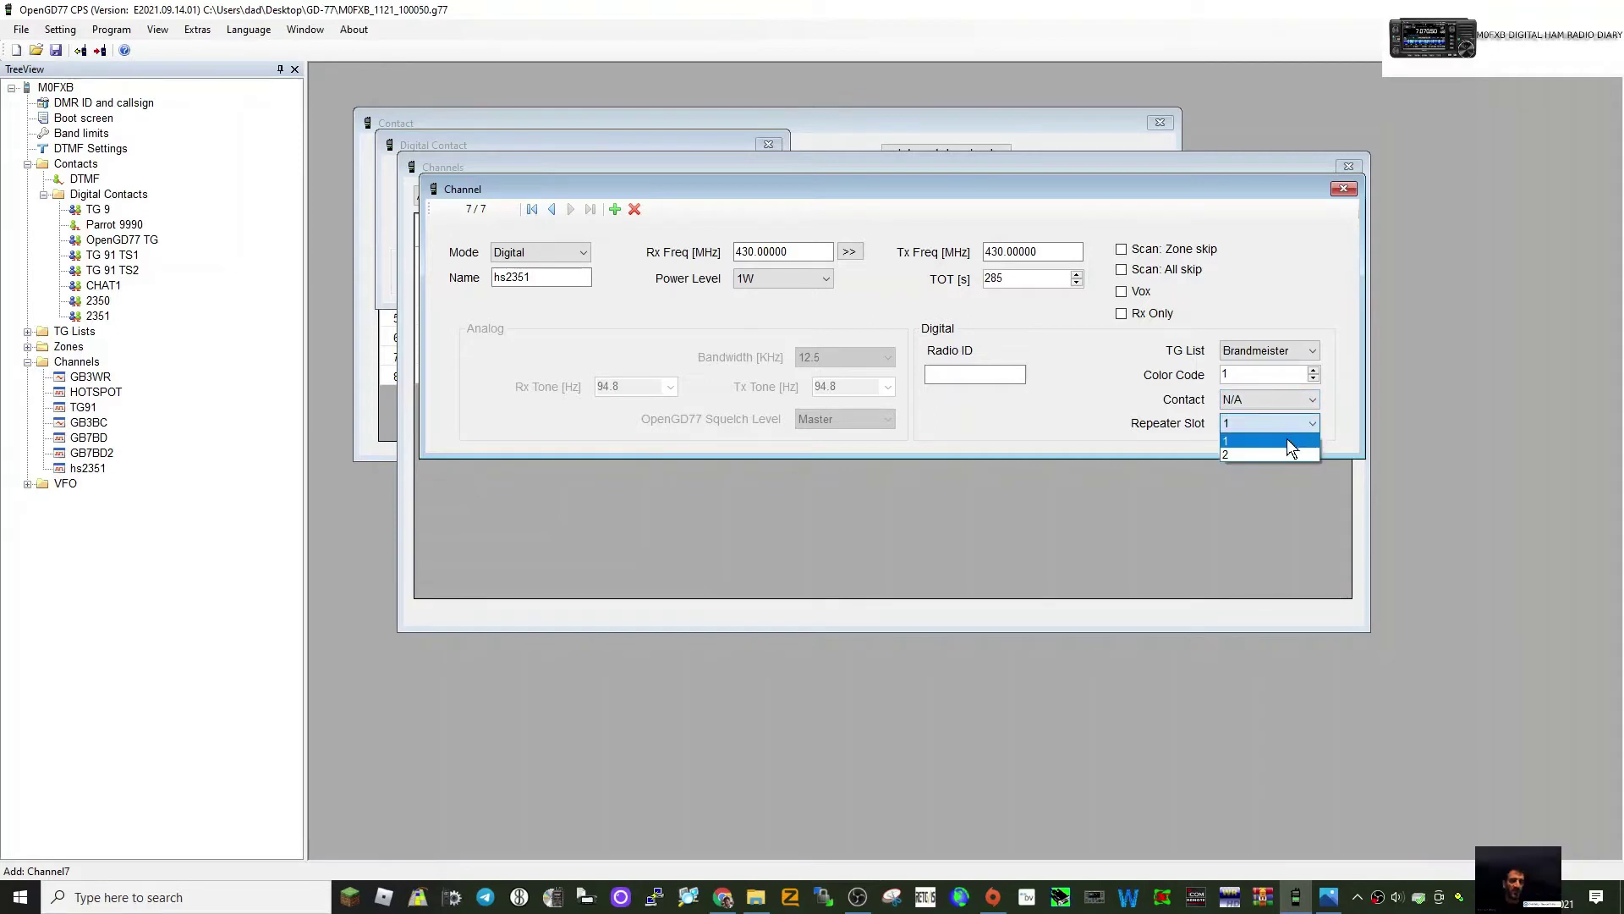
{"action": "left_click", "coordinate": [1273, 451]}
{"action": "left_click", "coordinate": [1312, 398]}
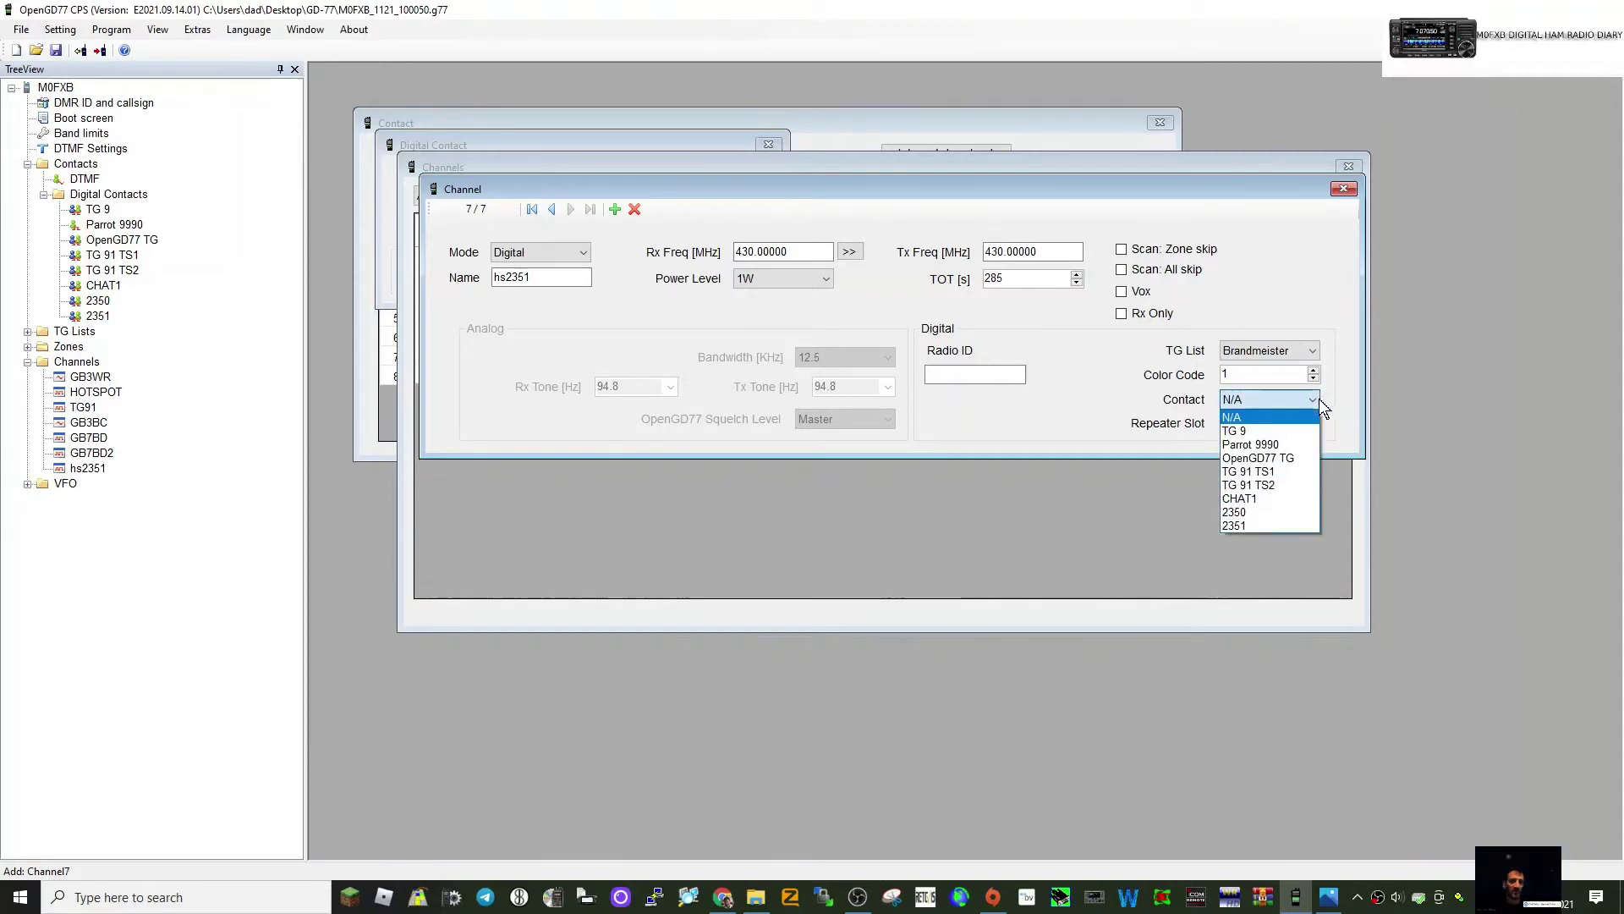
{"action": "left_click", "coordinate": [1269, 526]}
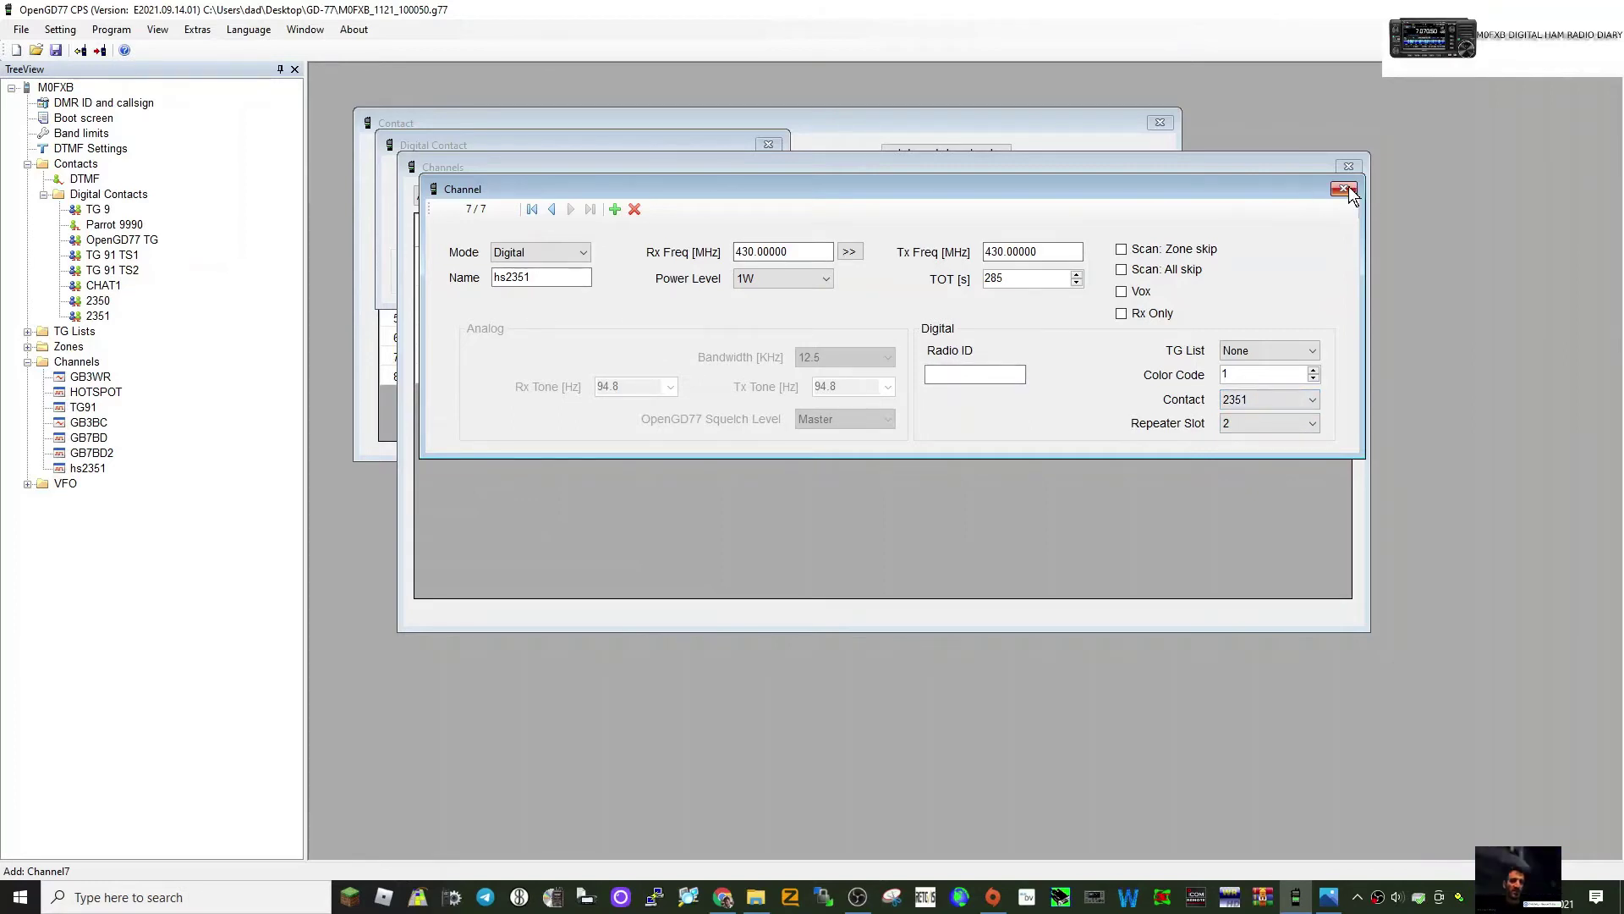
{"action": "left_click", "coordinate": [196, 323]}
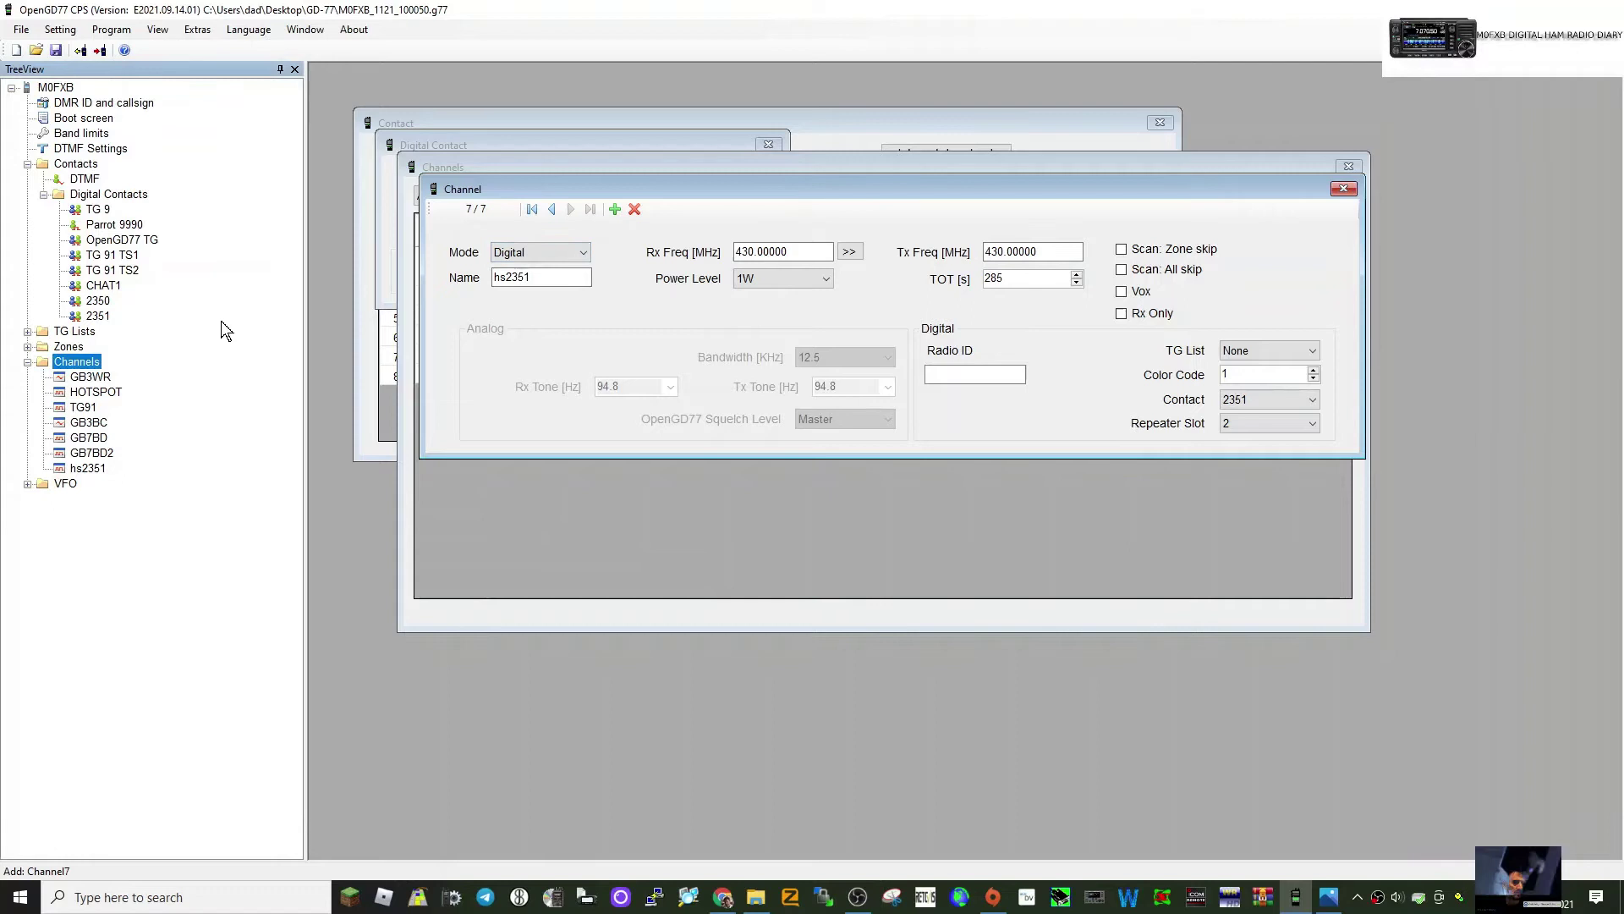
Add a new zone under Zones and name it hotspot.
{"action": "double_click", "coordinate": [75, 348]}
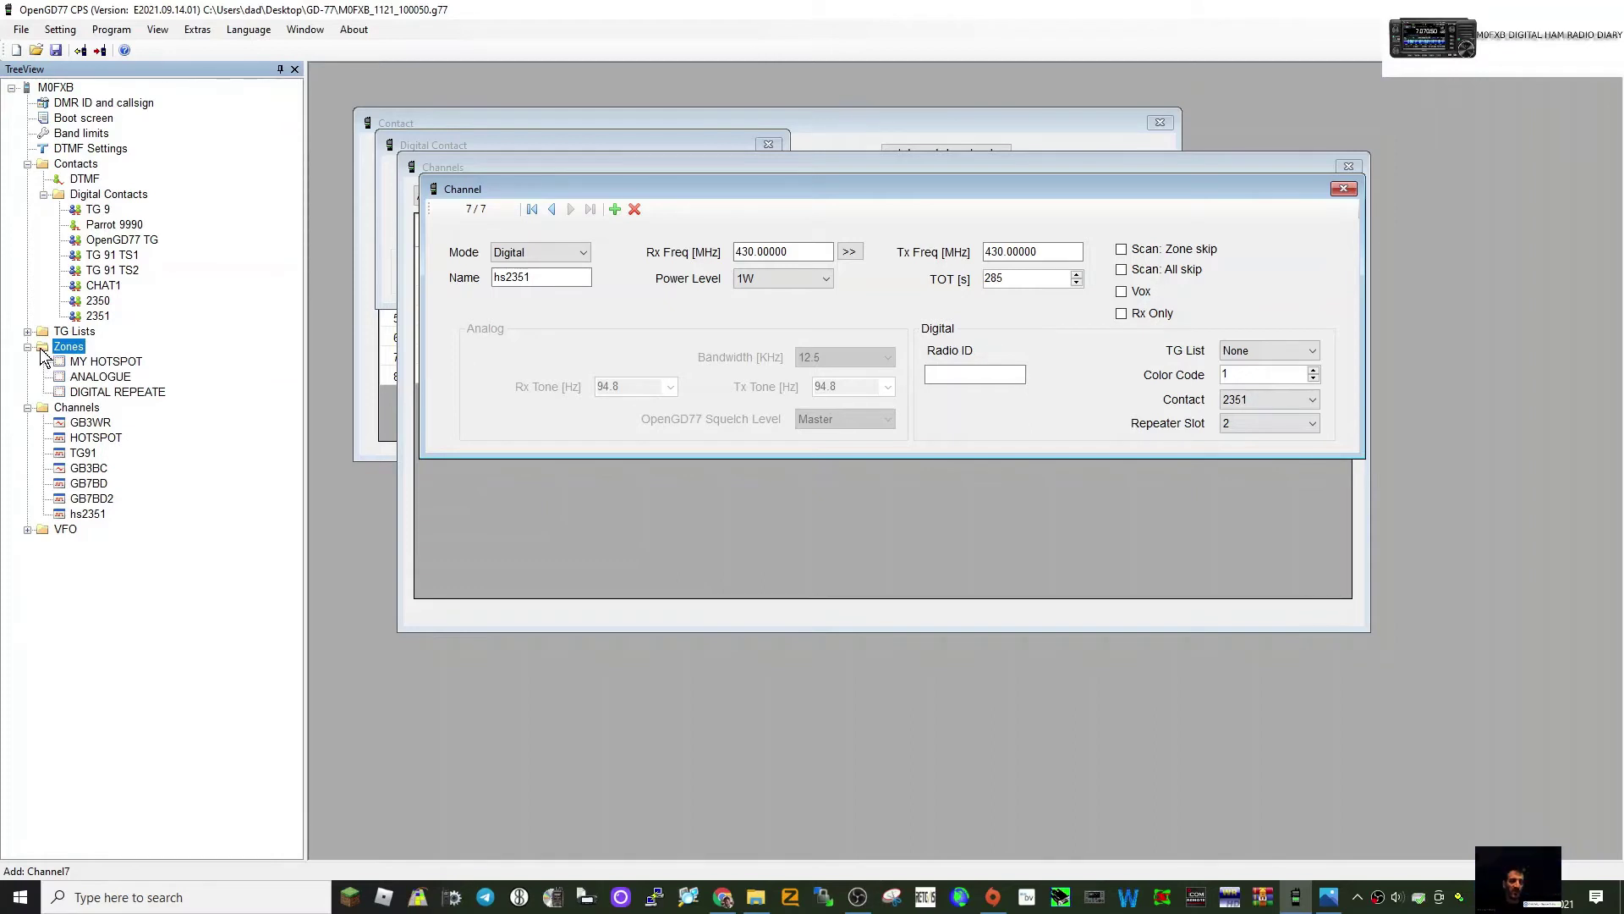
{"action": "right_click", "coordinate": [41, 349]}
{"action": "left_click", "coordinate": [66, 357]}
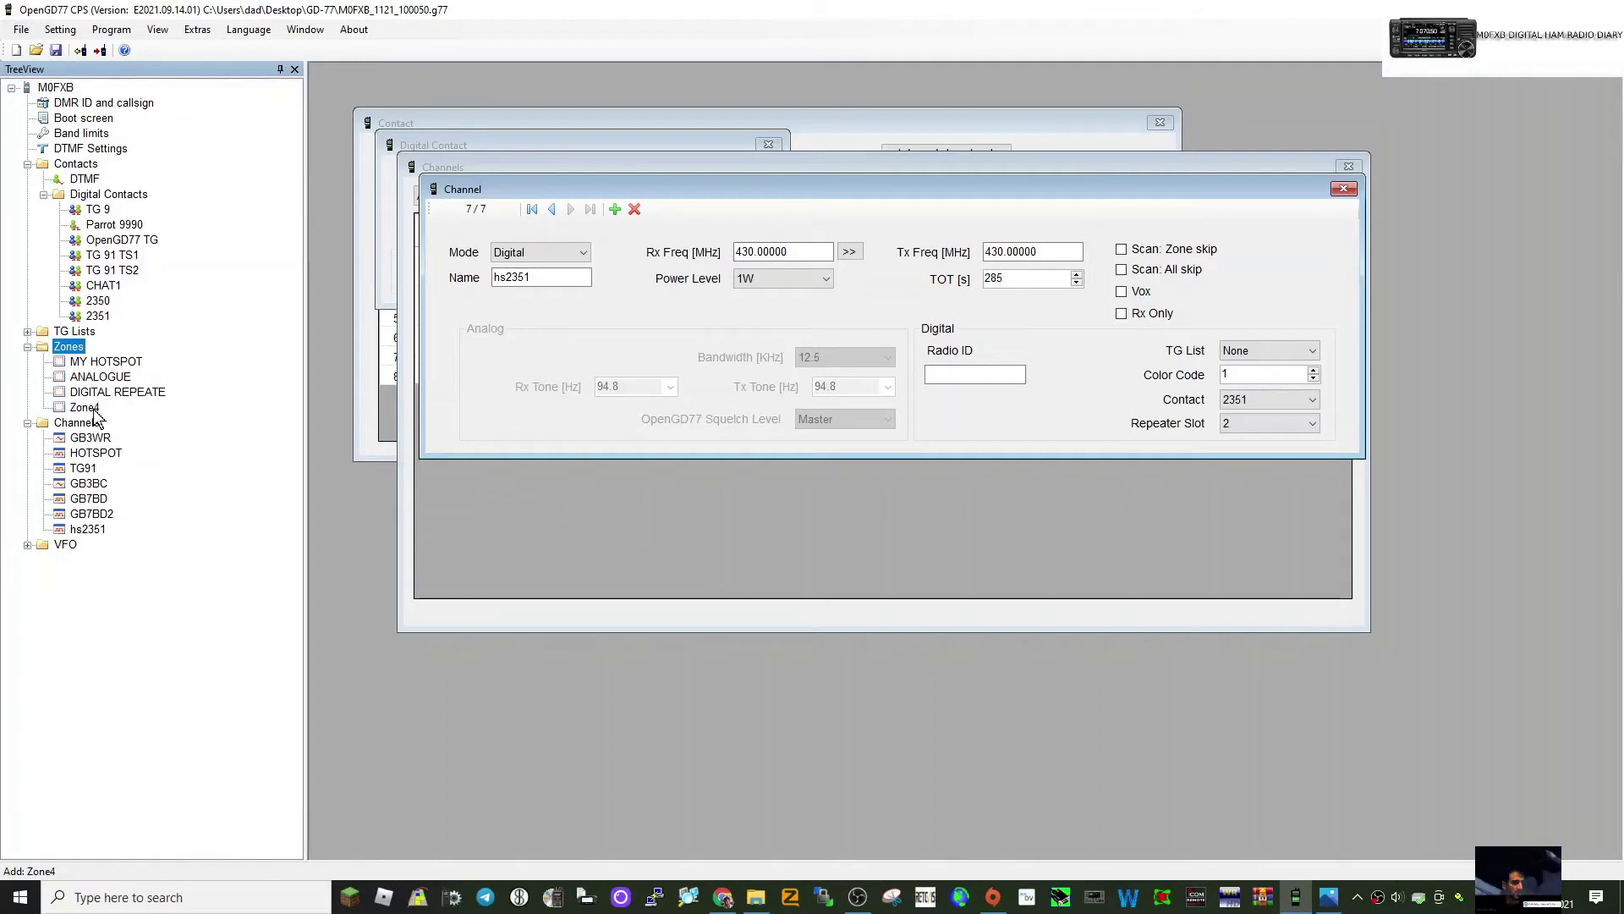
{"action": "double_click", "coordinate": [84, 408]}
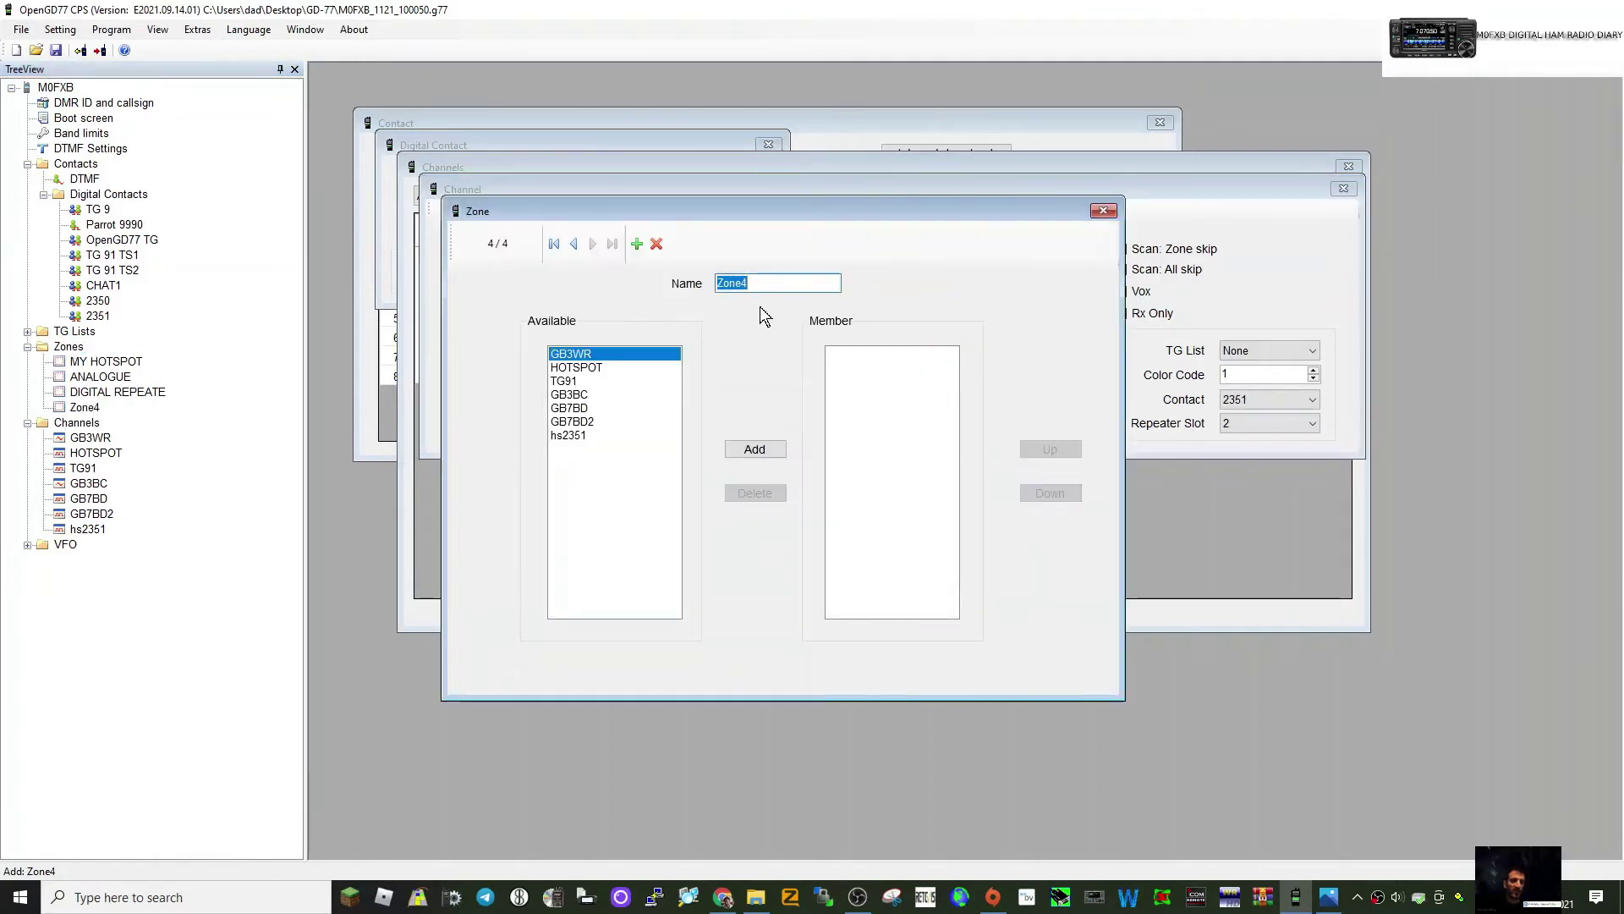
{"action": "type", "text": "hot"}
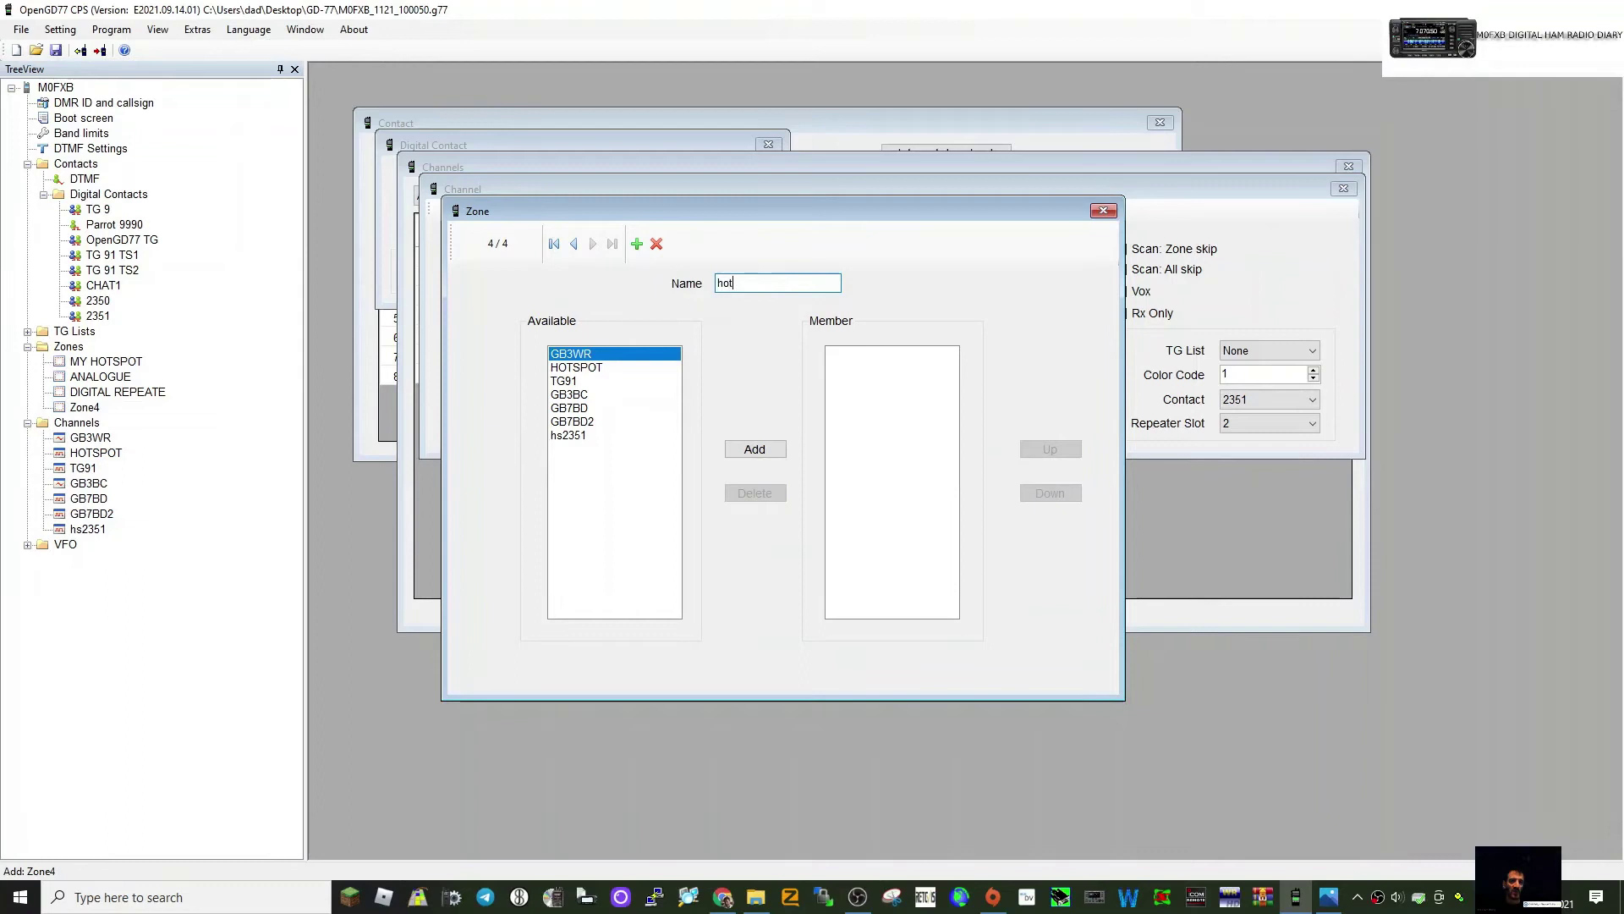
{"action": "type", "text": "spot"}
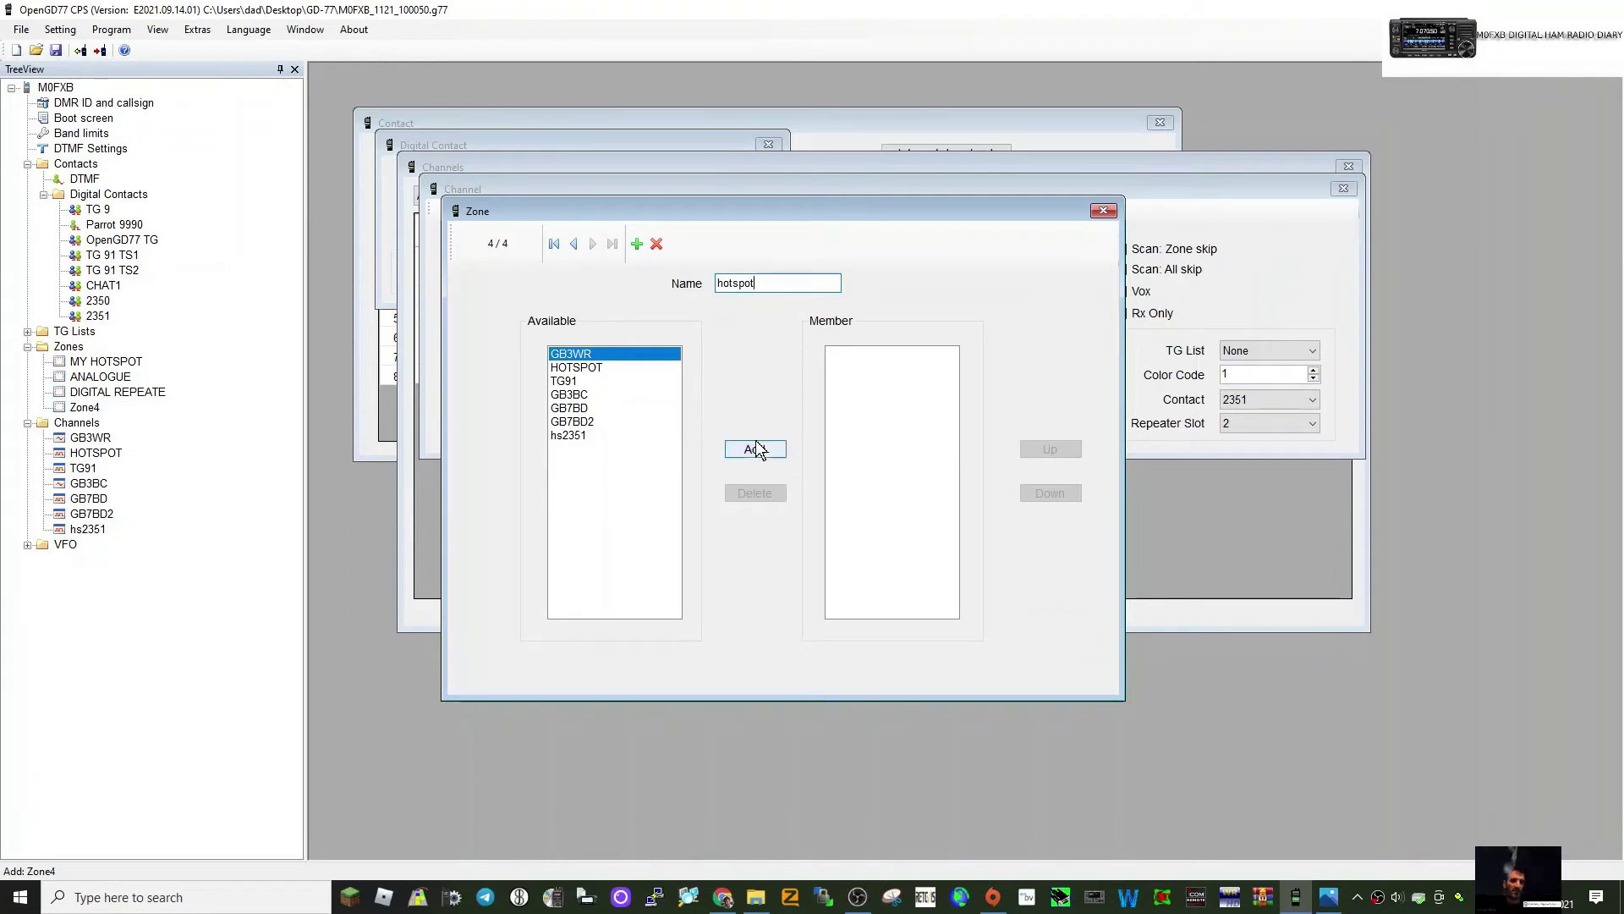
Move channel hs2351 from Available into the hotspot zone's members.
{"action": "left_click", "coordinate": [568, 437]}
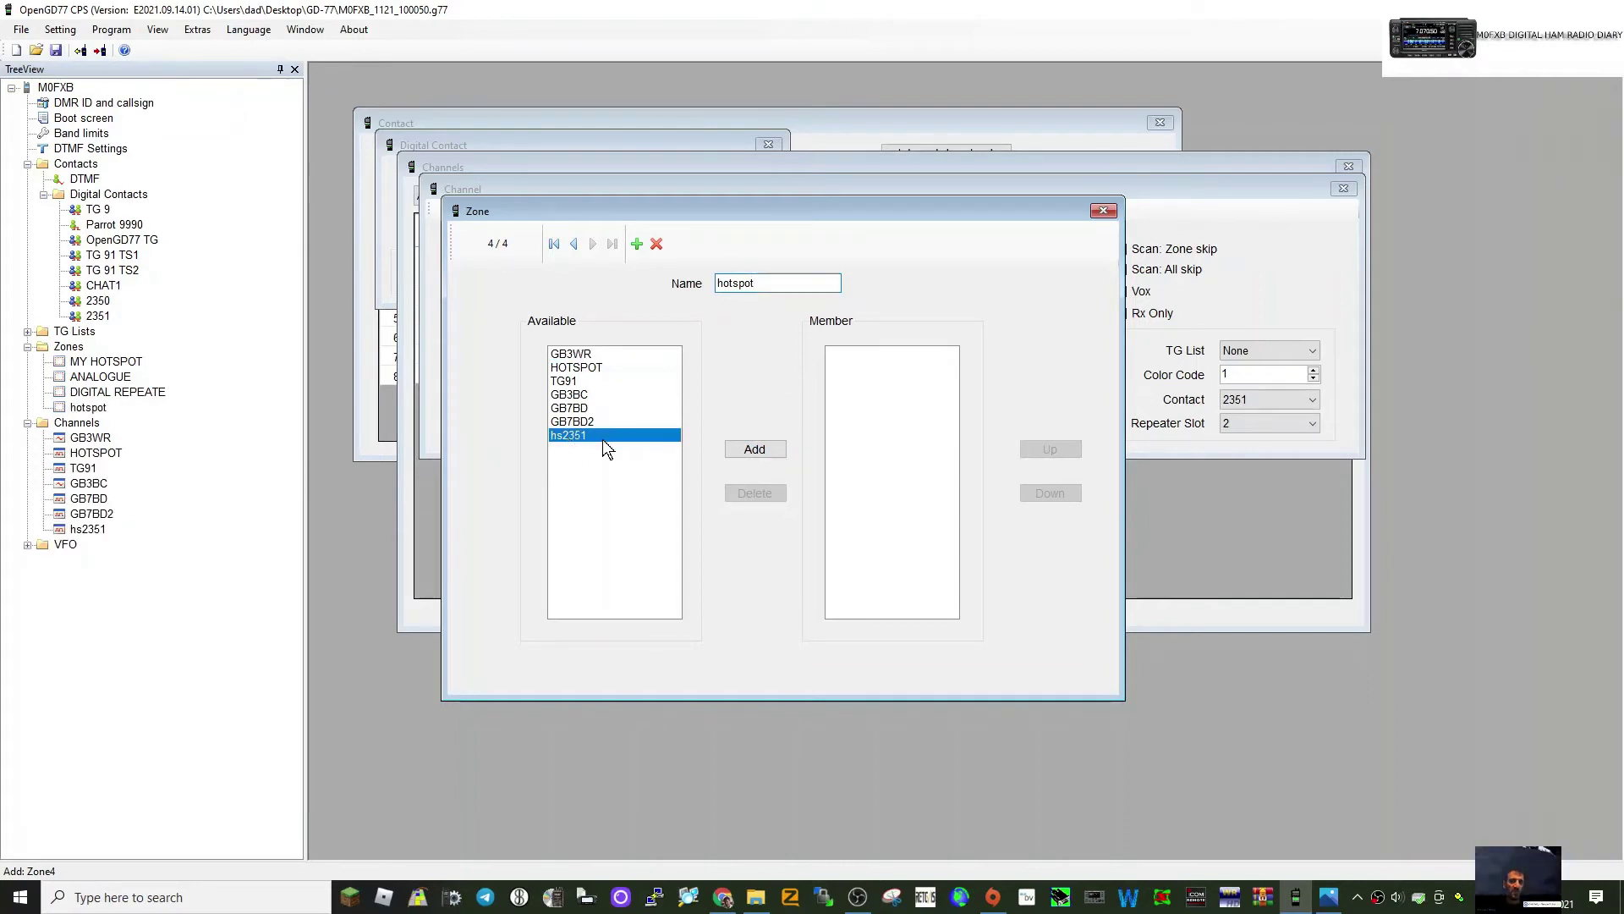
{"action": "left_click", "coordinate": [753, 451]}
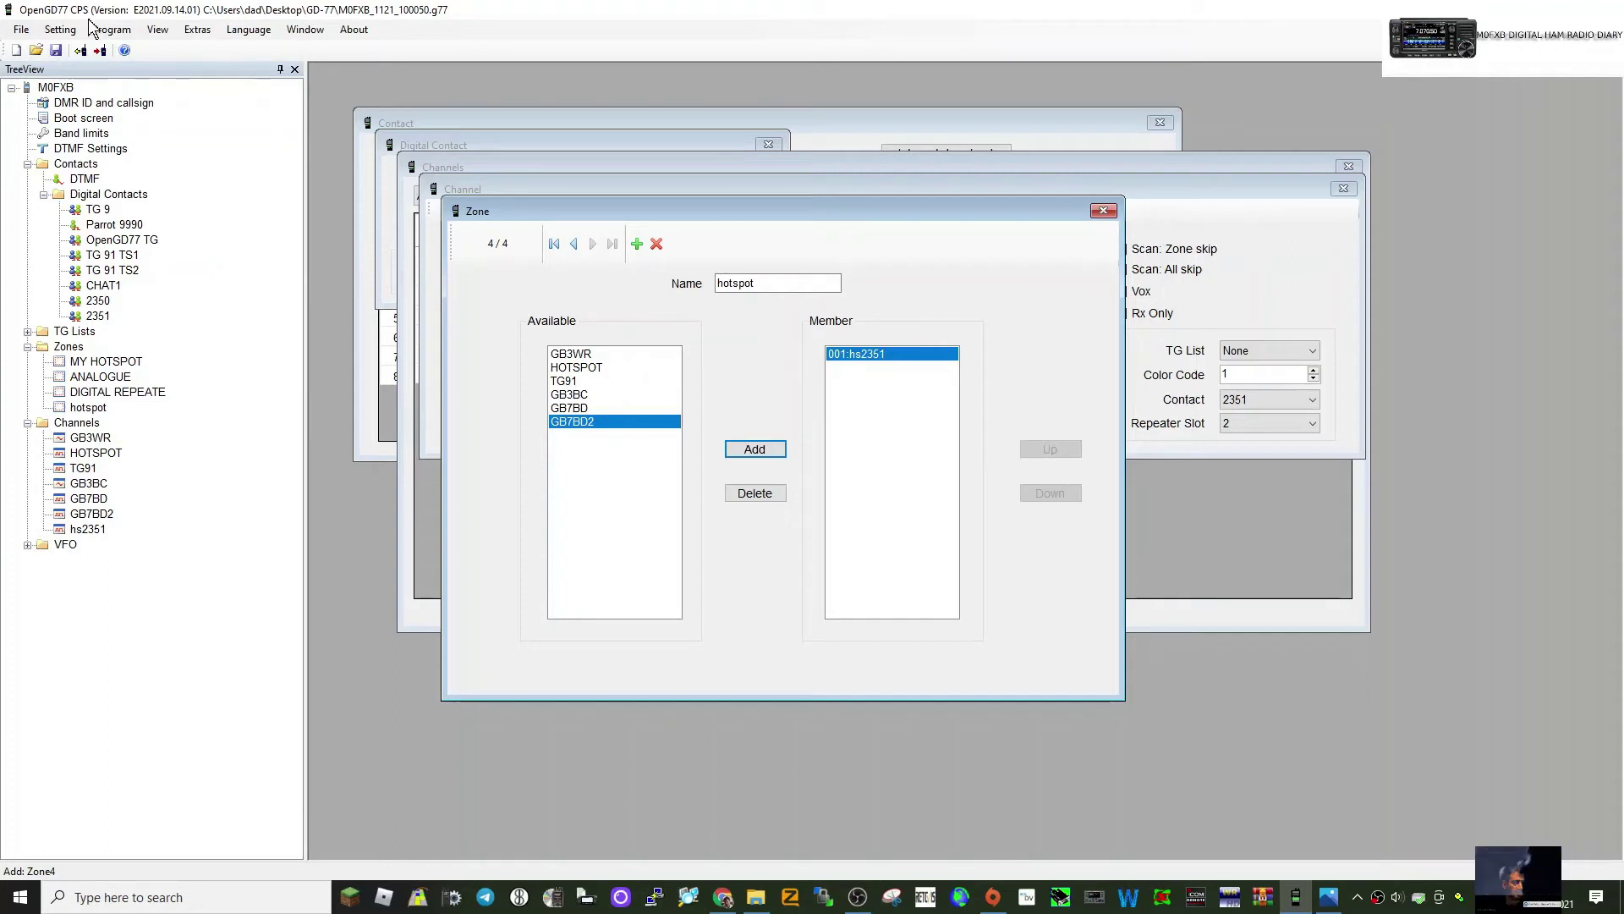
{"action": "left_click", "coordinate": [64, 32]}
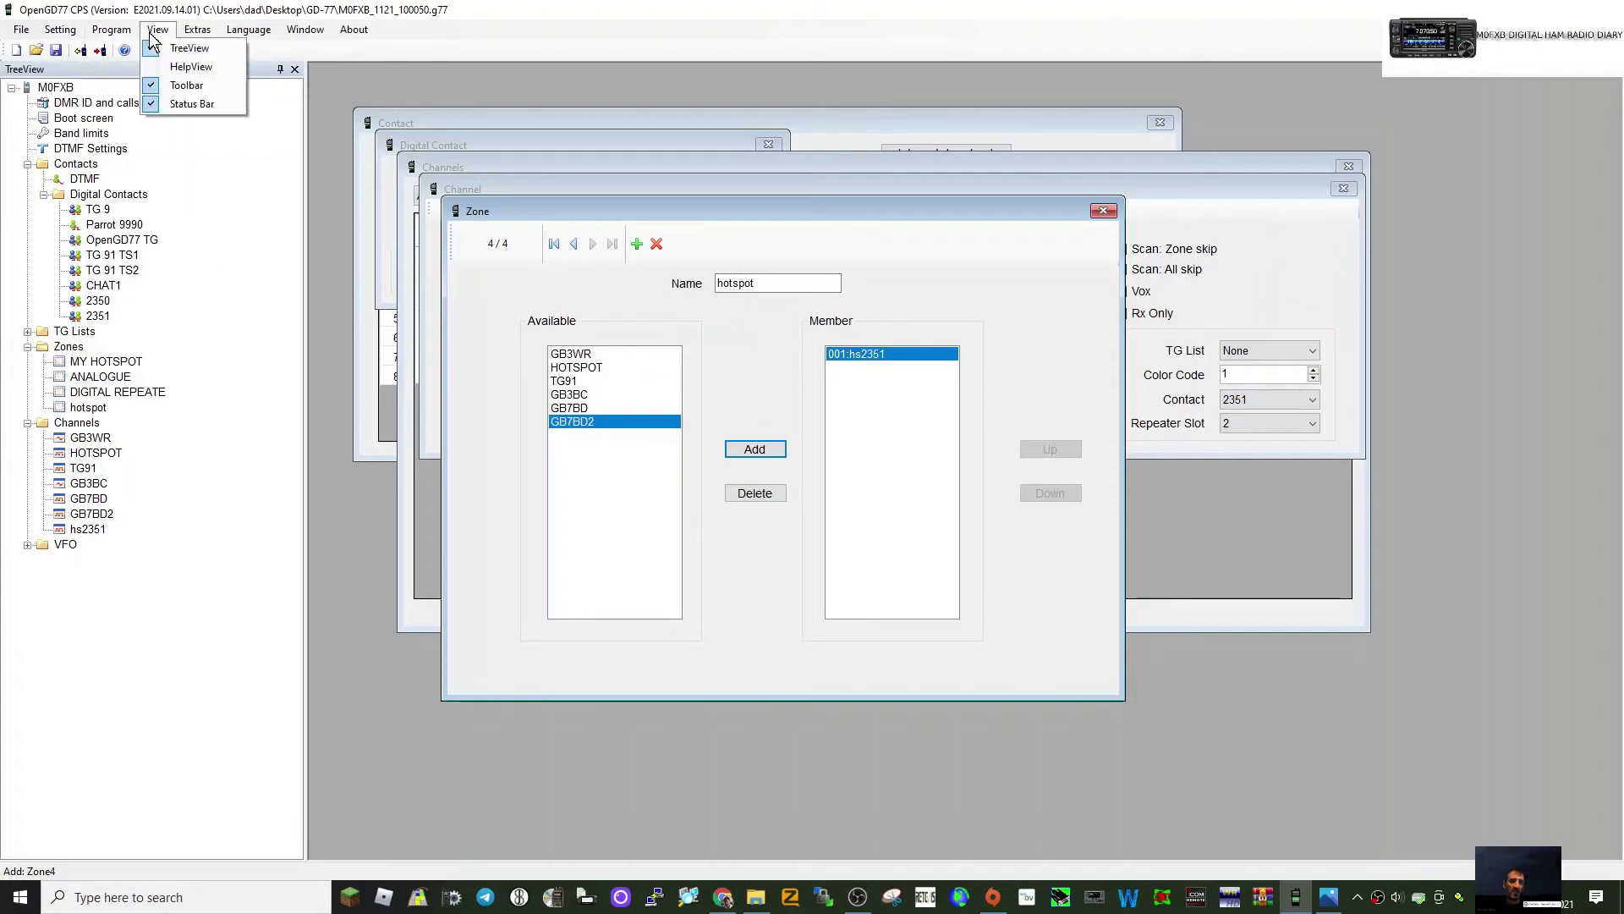
Write the codeplug to the GD-77 radio, confirming the overwrite and dismissing the completion message.
{"action": "mouse_move", "coordinate": [112, 34]}
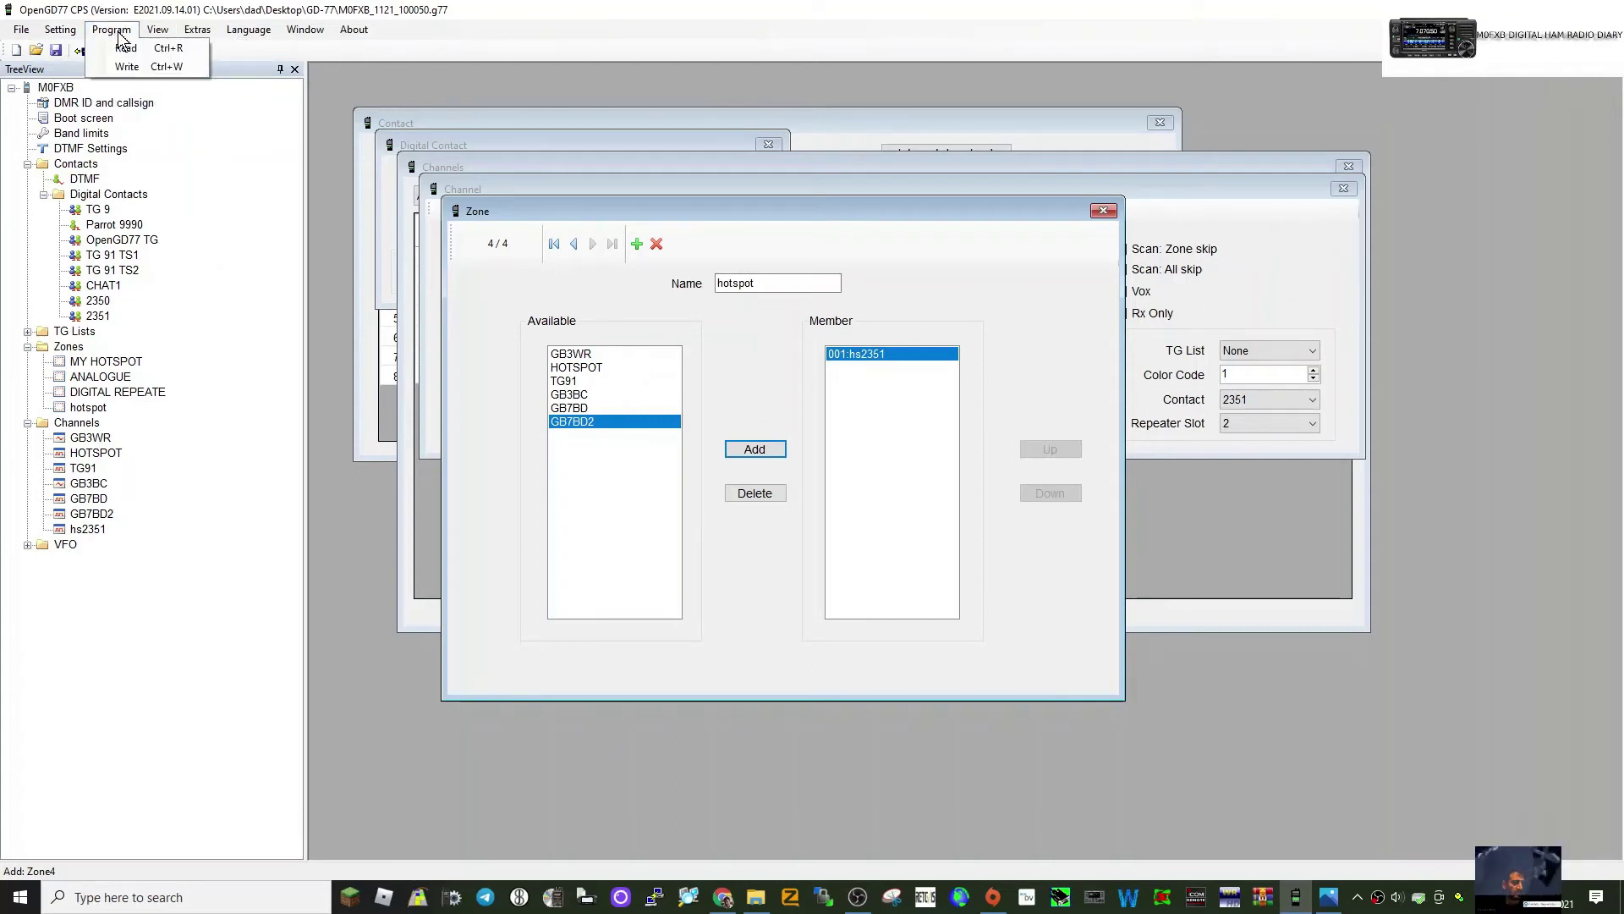
{"action": "left_click", "coordinate": [127, 66]}
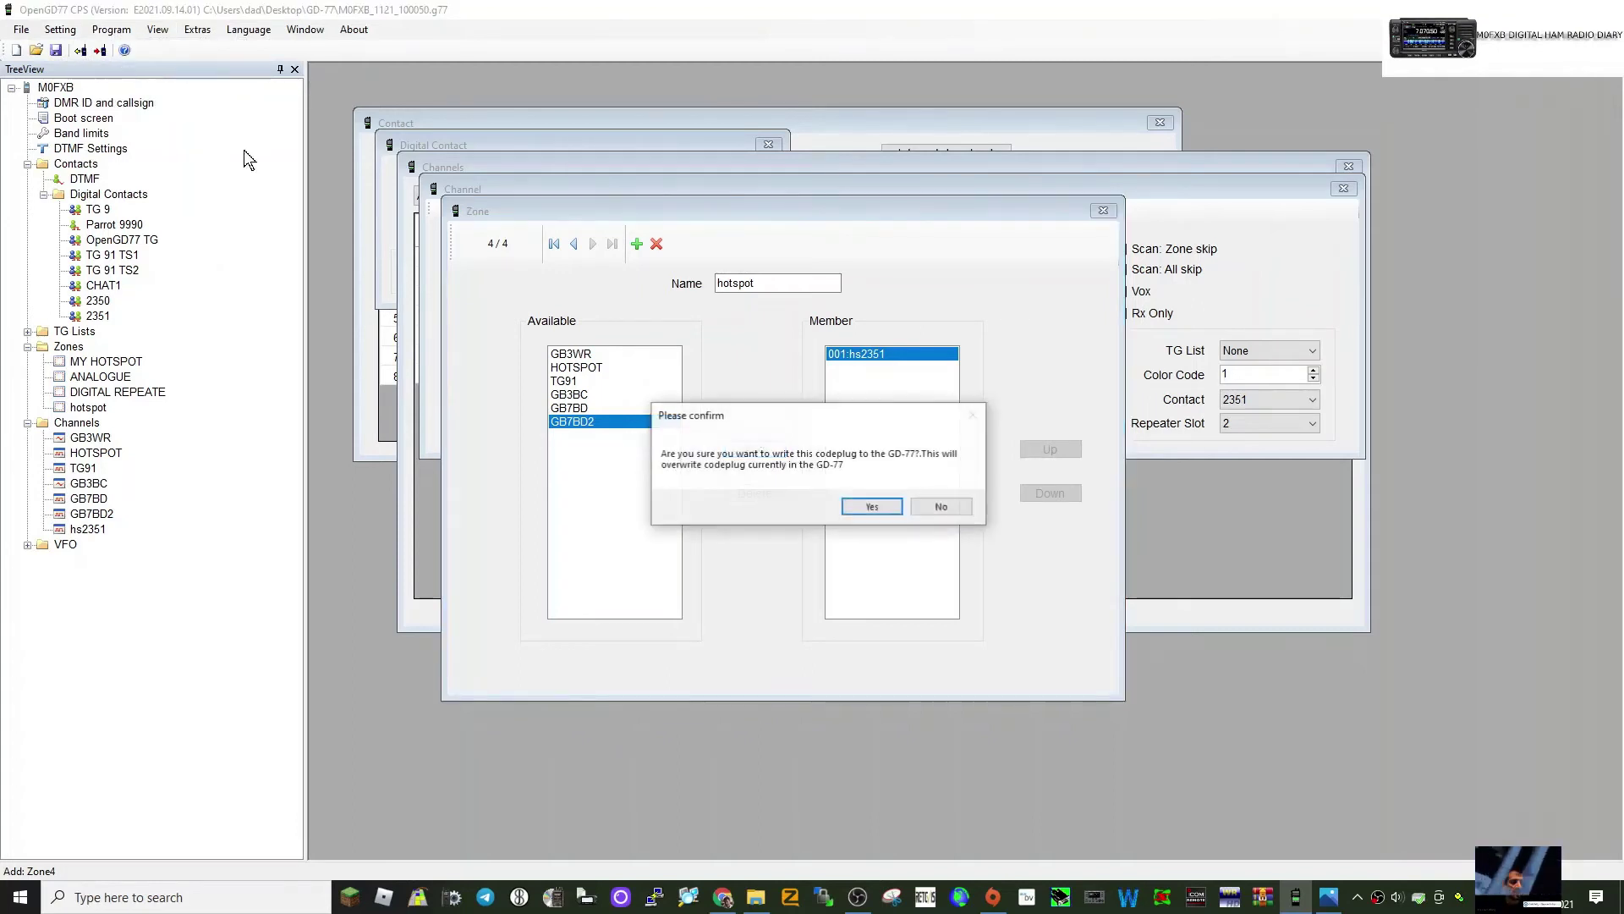
{"action": "left_click", "coordinate": [872, 506]}
{"action": "left_click", "coordinate": [838, 502]}
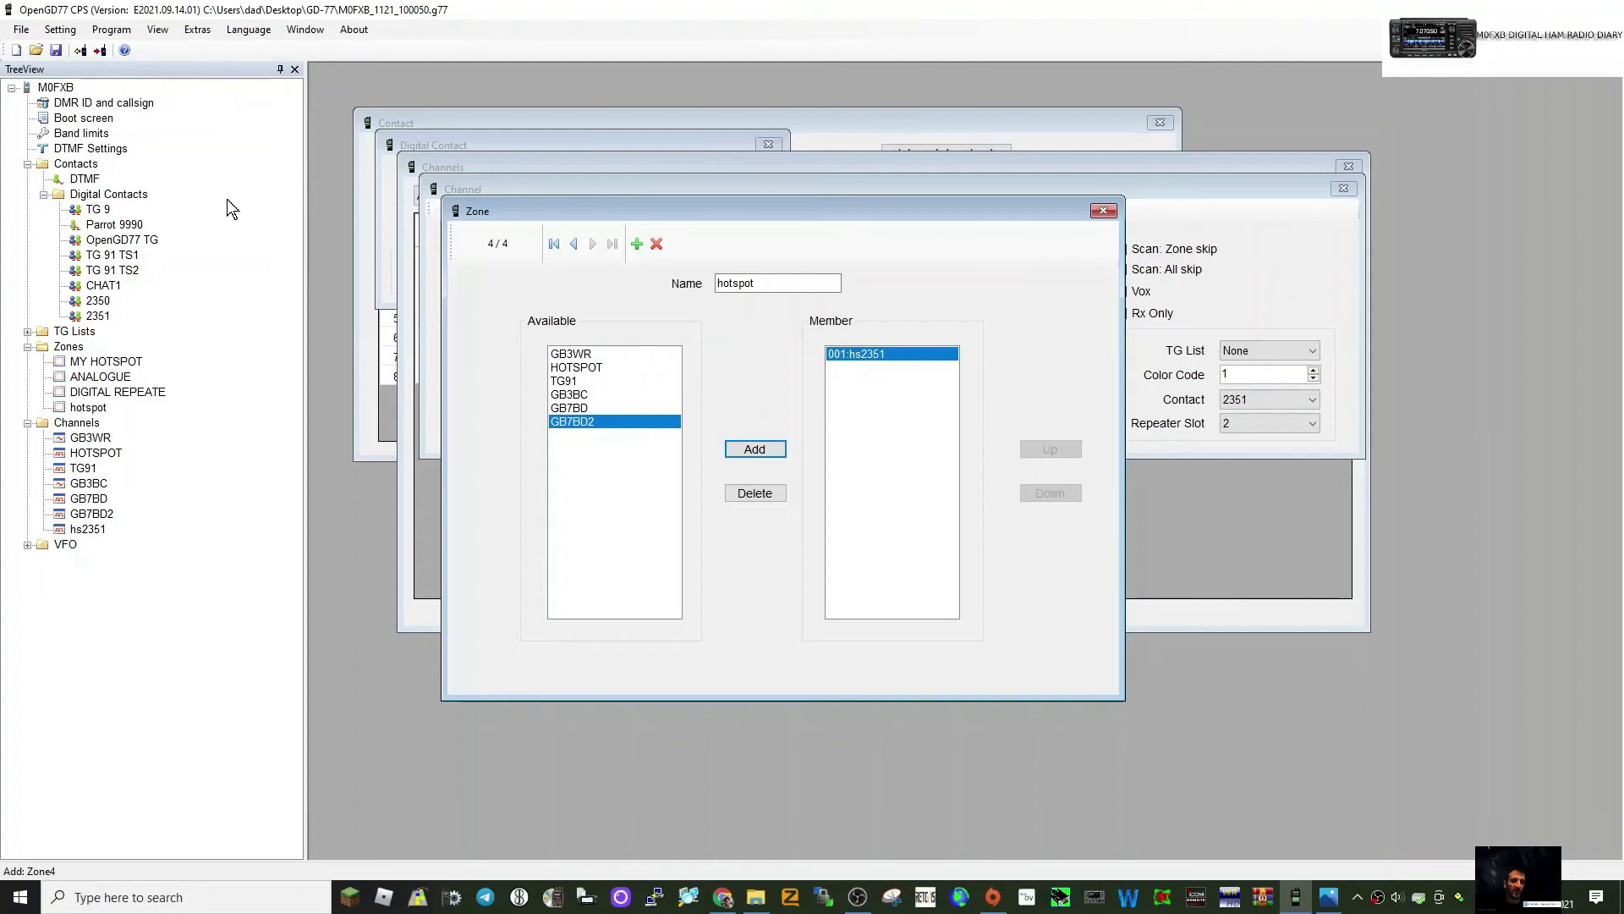
Save the codeplug over the existing .g77 file in the GD-77 folder, confirming the replacement.
{"action": "left_click", "coordinate": [56, 53]}
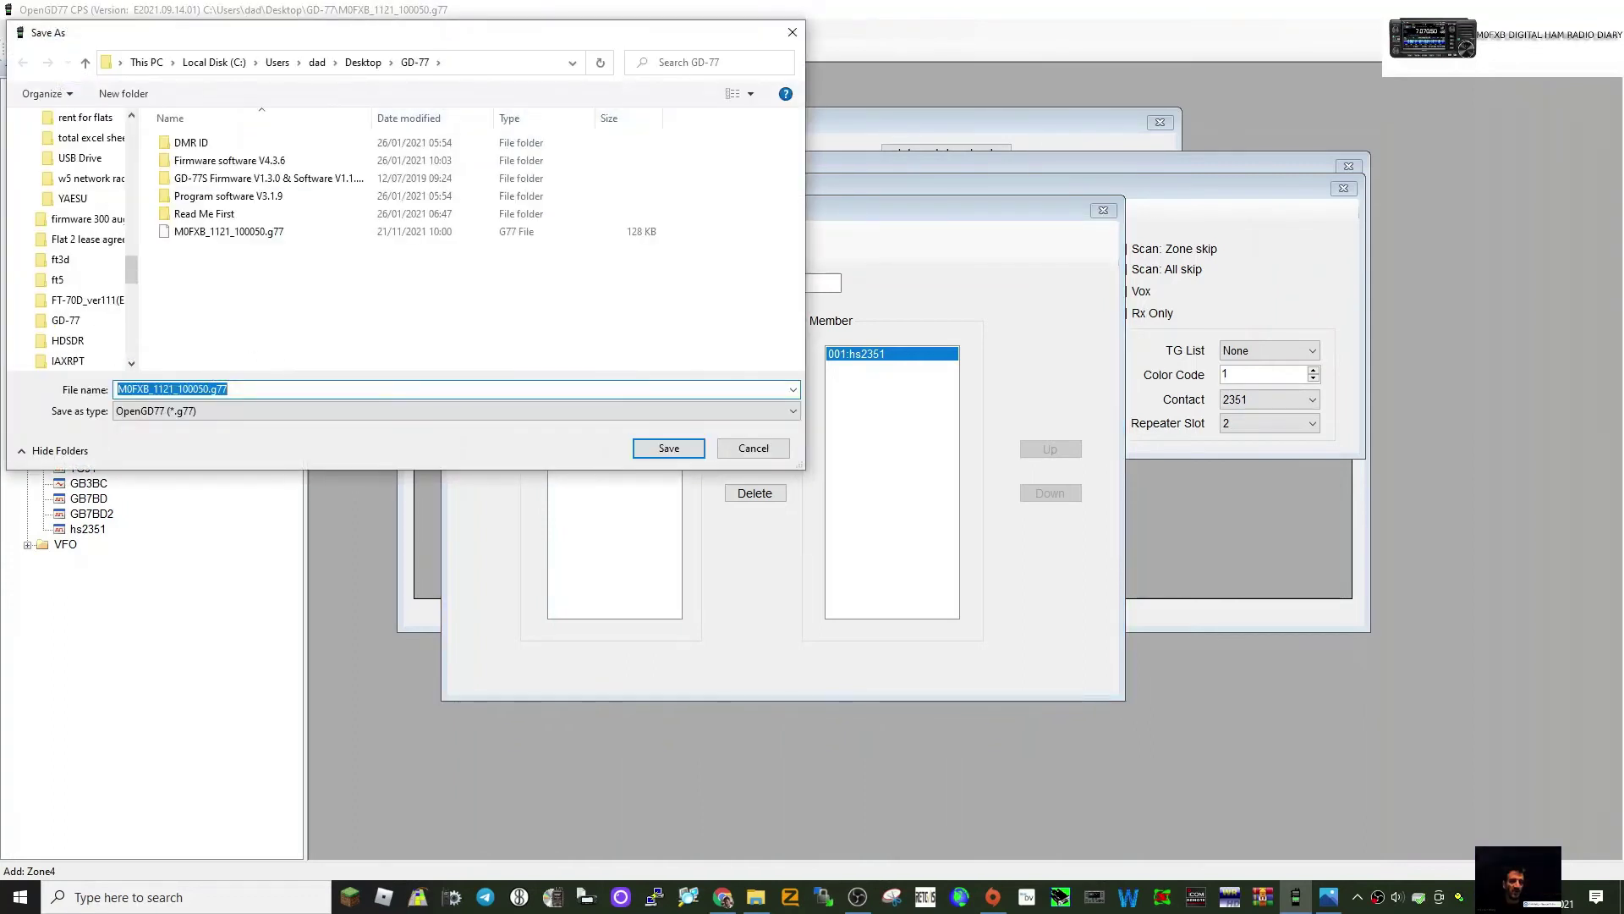
{"action": "left_click", "coordinate": [153, 390]}
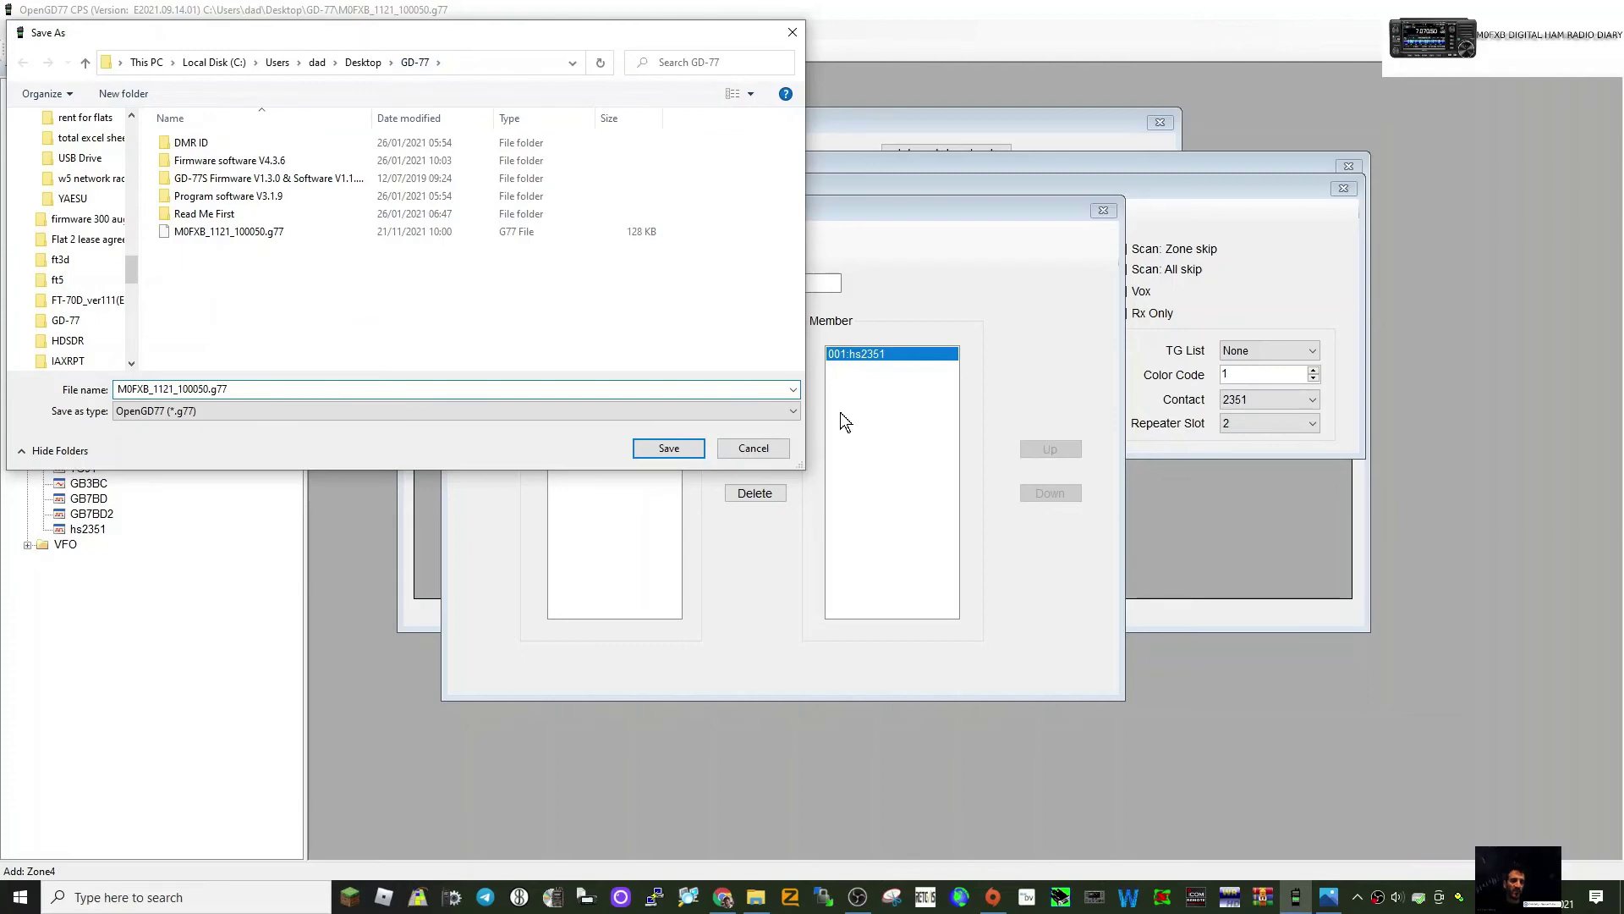
{"action": "left_click", "coordinate": [670, 450]}
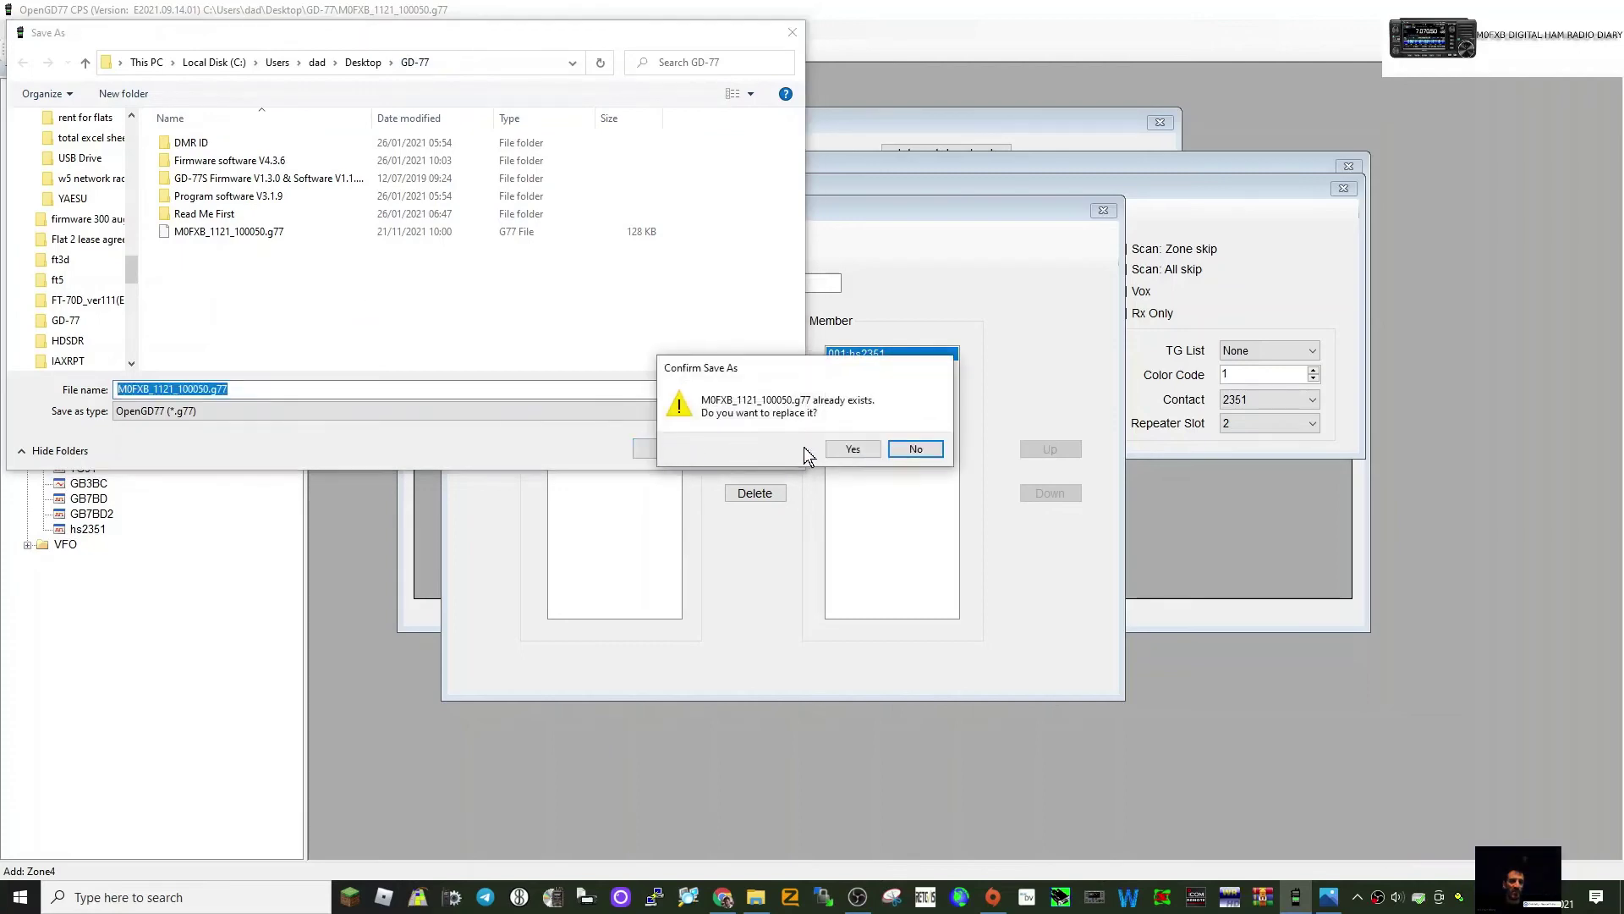
{"action": "left_click", "coordinate": [851, 449]}
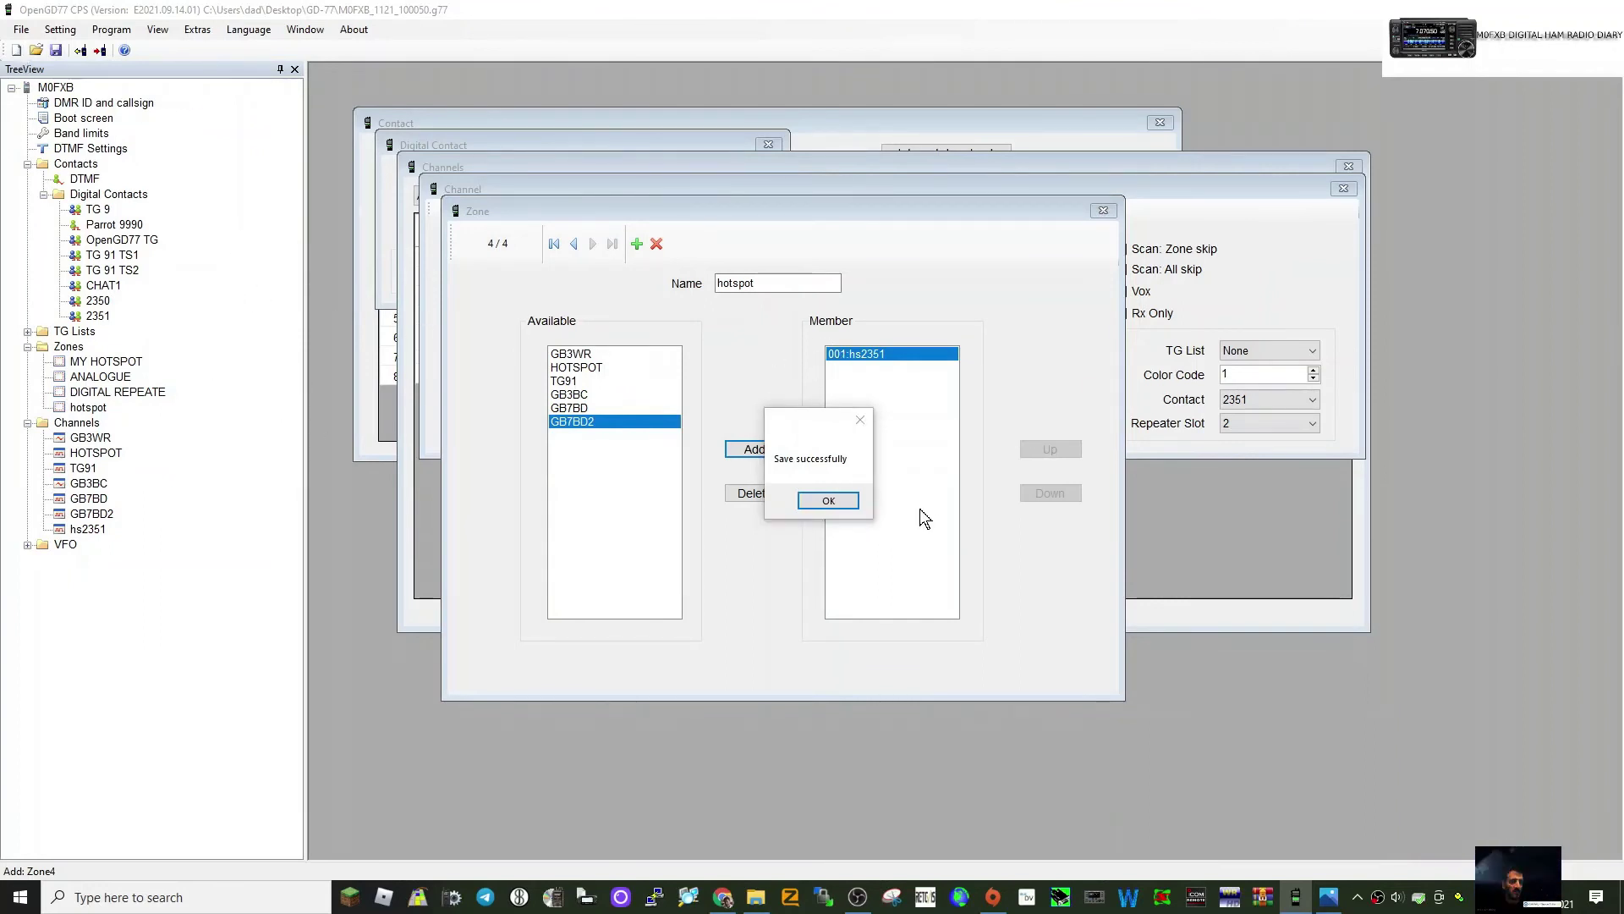
{"action": "left_click", "coordinate": [829, 501]}
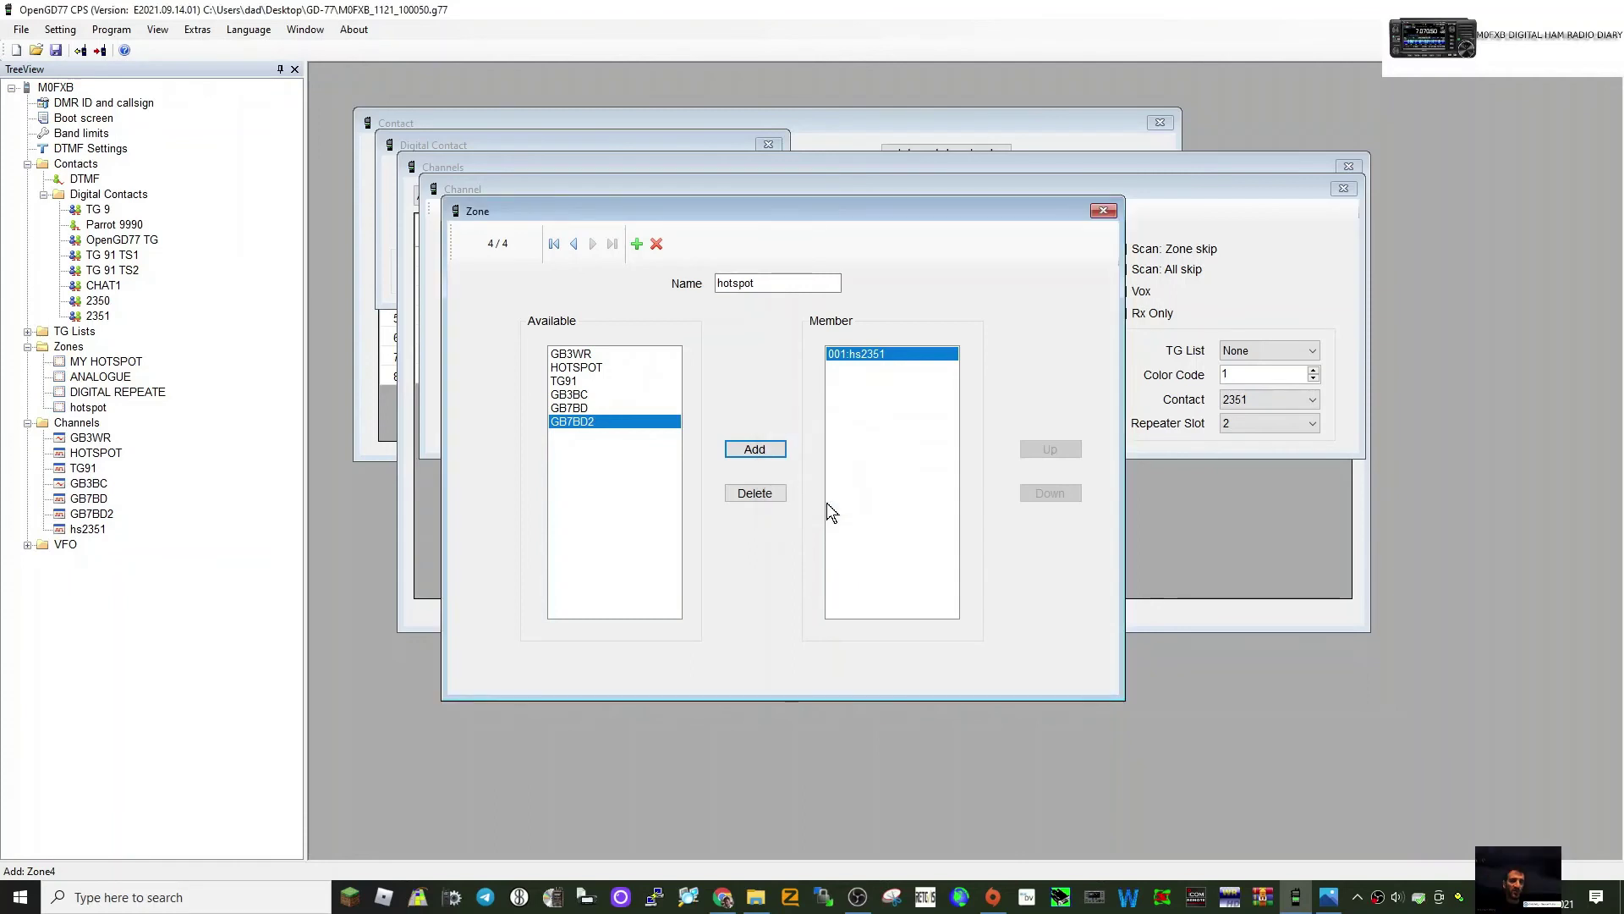
Load a default codeplug, then reopen the saved .g77 file from Desktop > GD-77.
{"action": "left_click", "coordinate": [16, 51]}
{"action": "left_click", "coordinate": [873, 506]}
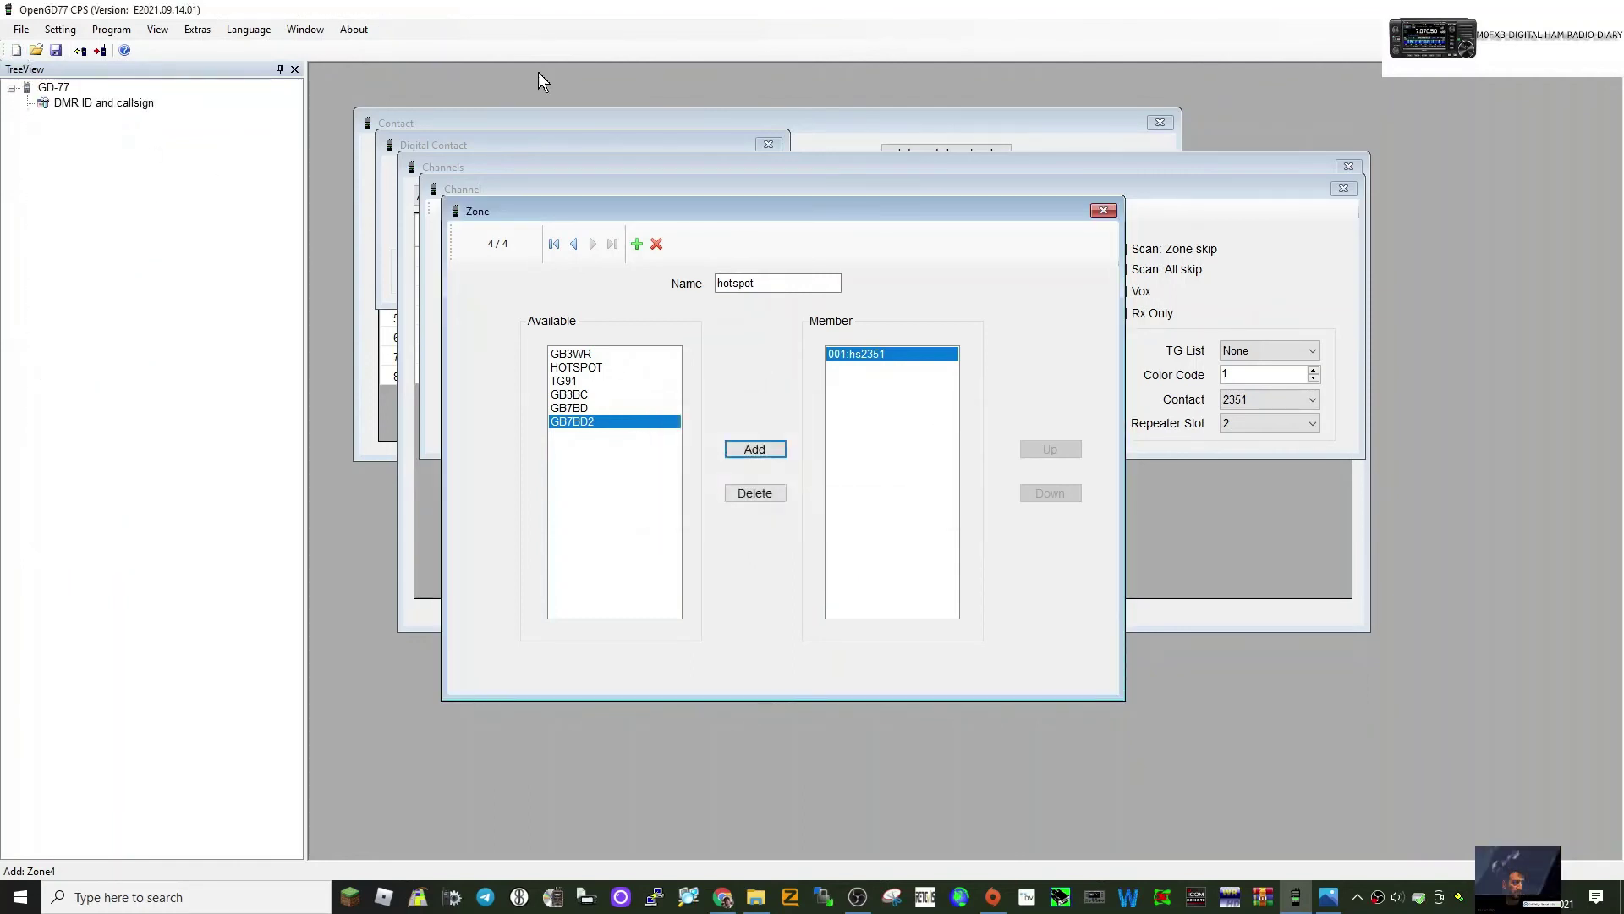
{"action": "left_click", "coordinate": [22, 29]}
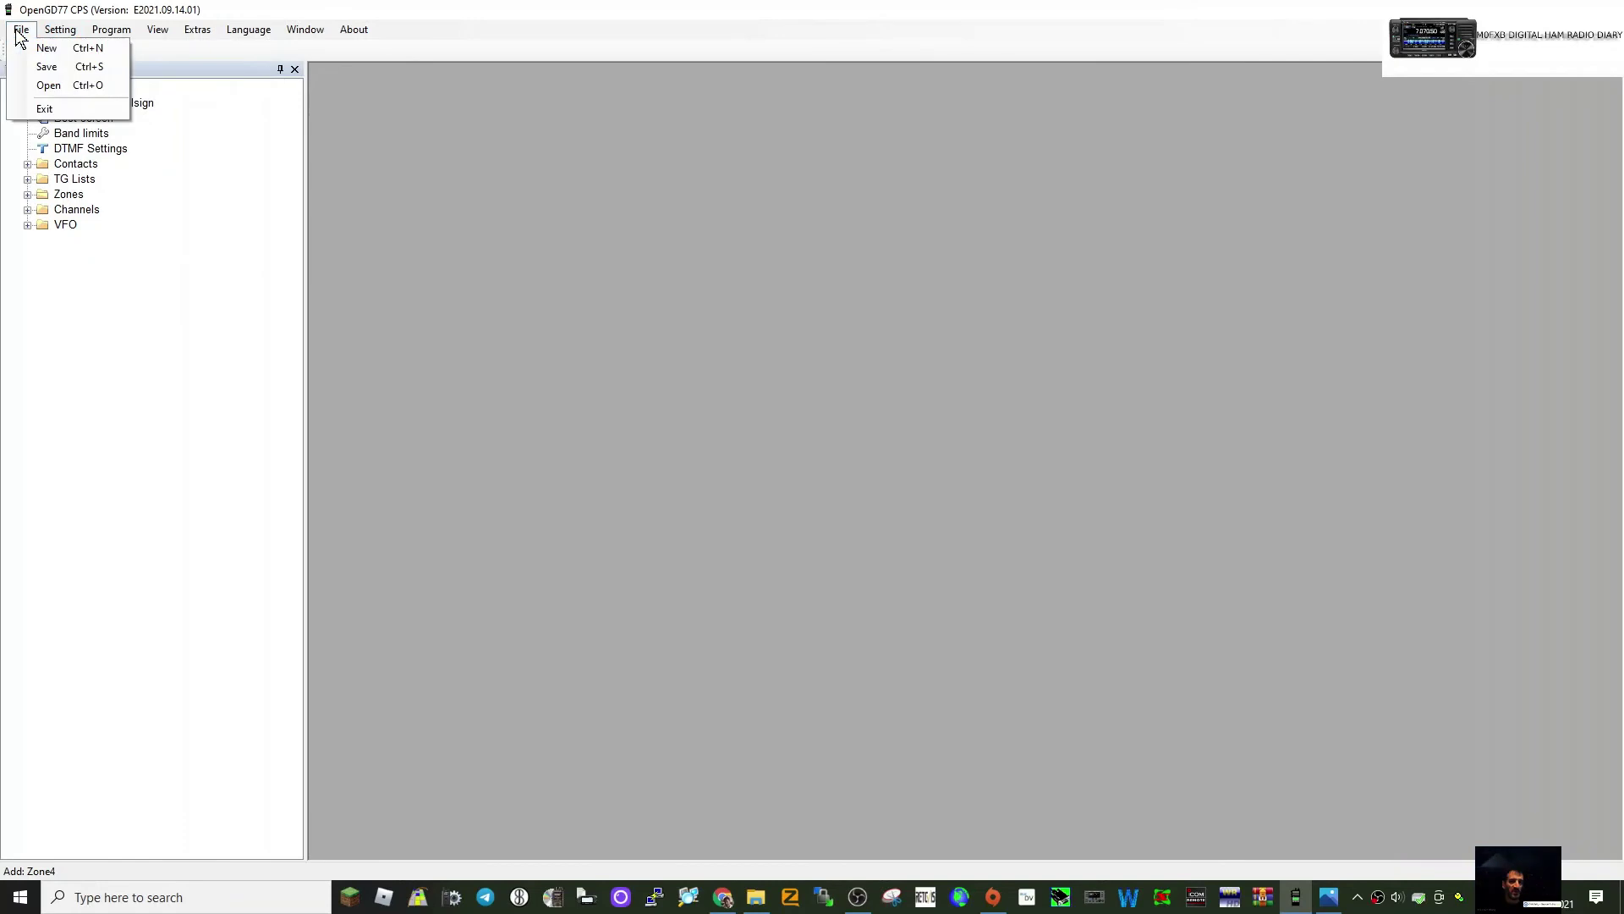
{"action": "left_click", "coordinate": [46, 85]}
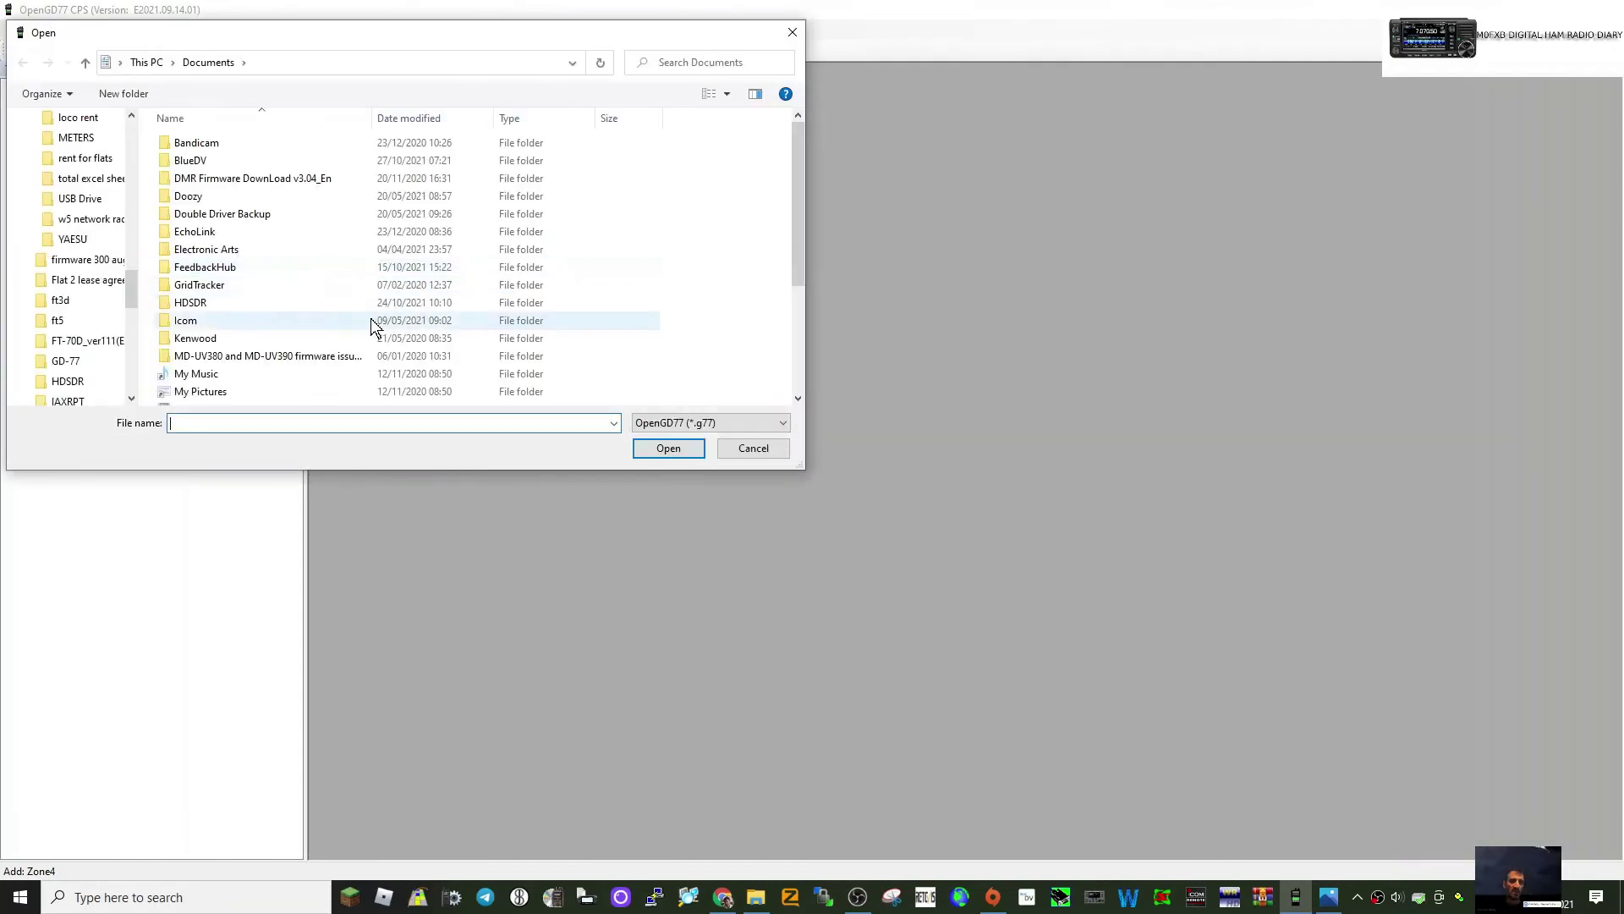
{"action": "scroll", "coordinate": [131, 143], "scroll_direction": "up", "scroll_amount": 10}
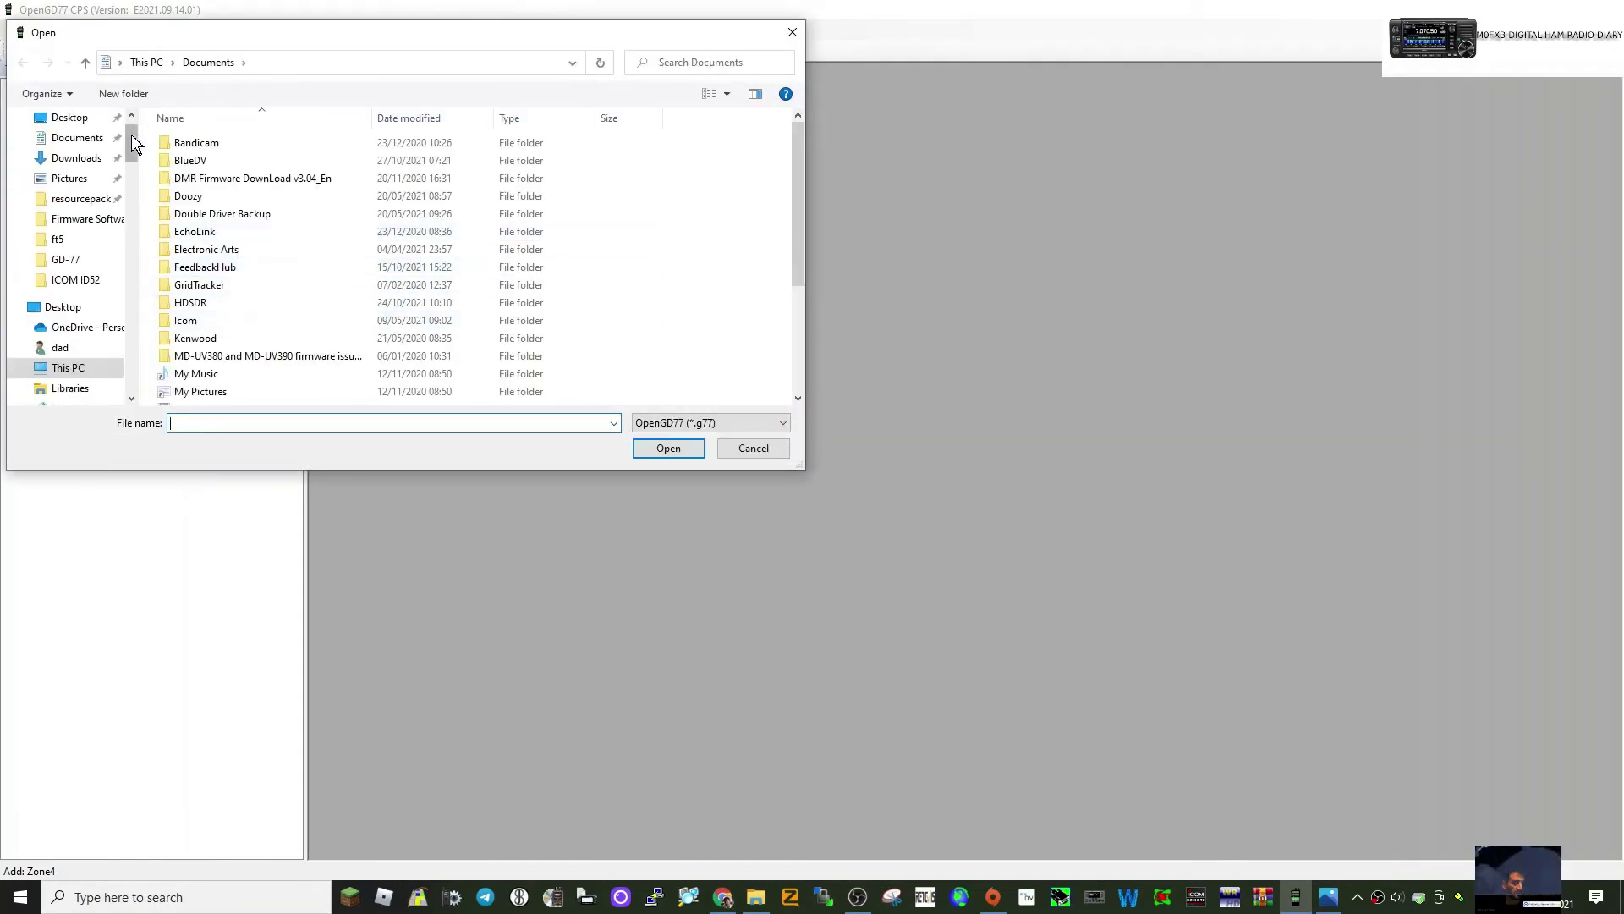
{"action": "left_click", "coordinate": [66, 260]}
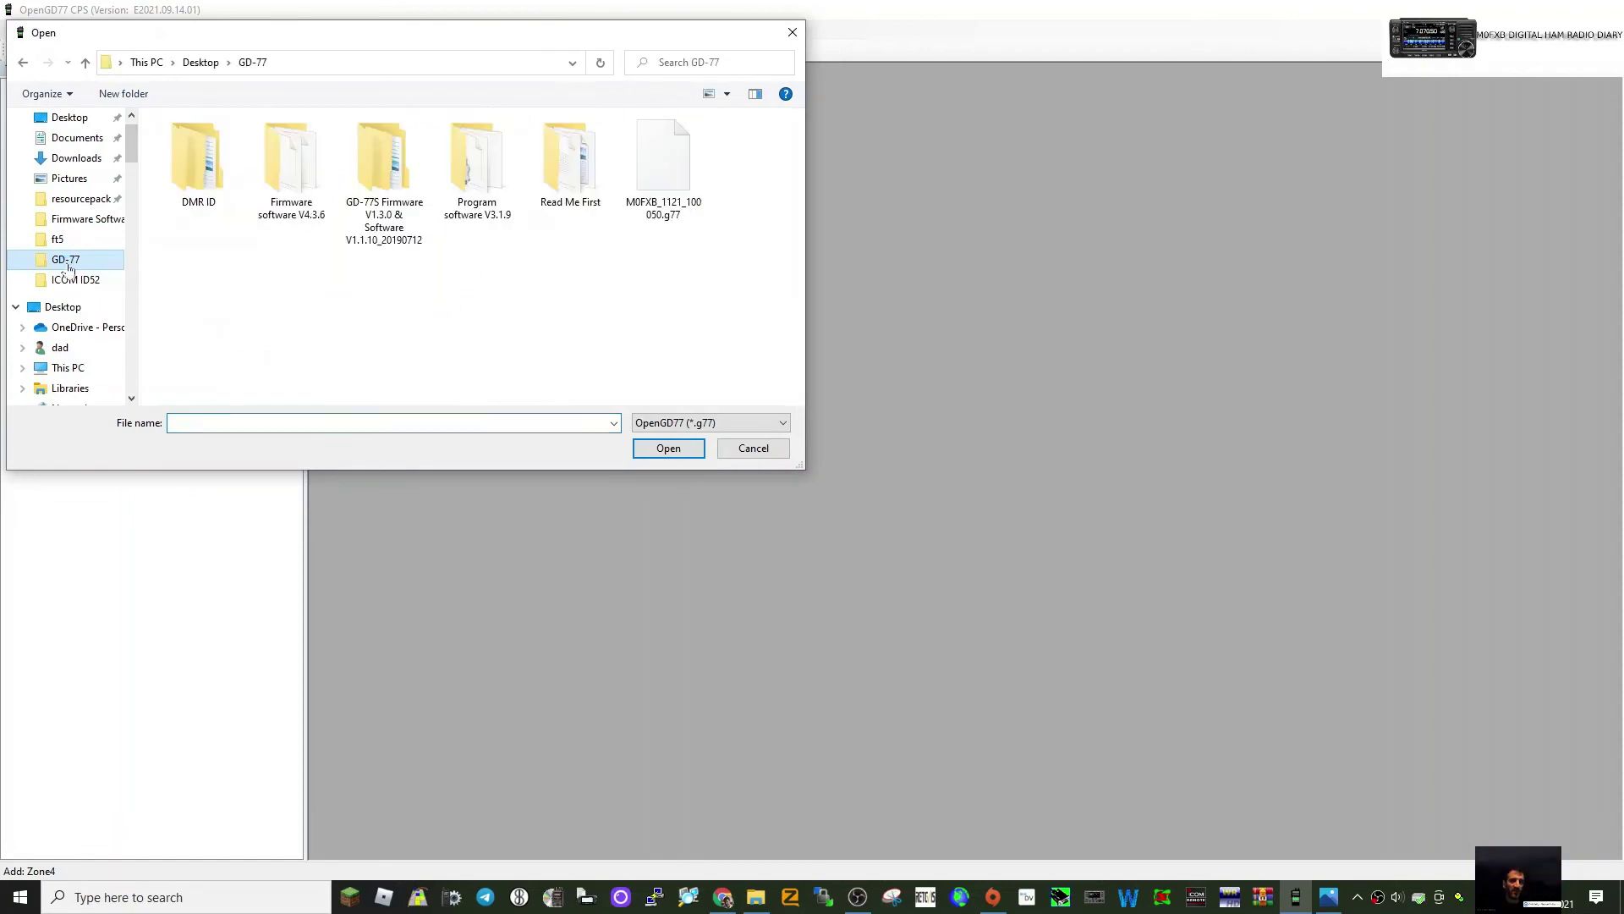
{"action": "left_click", "coordinate": [687, 174]}
{"action": "double_click", "coordinate": [687, 173]}
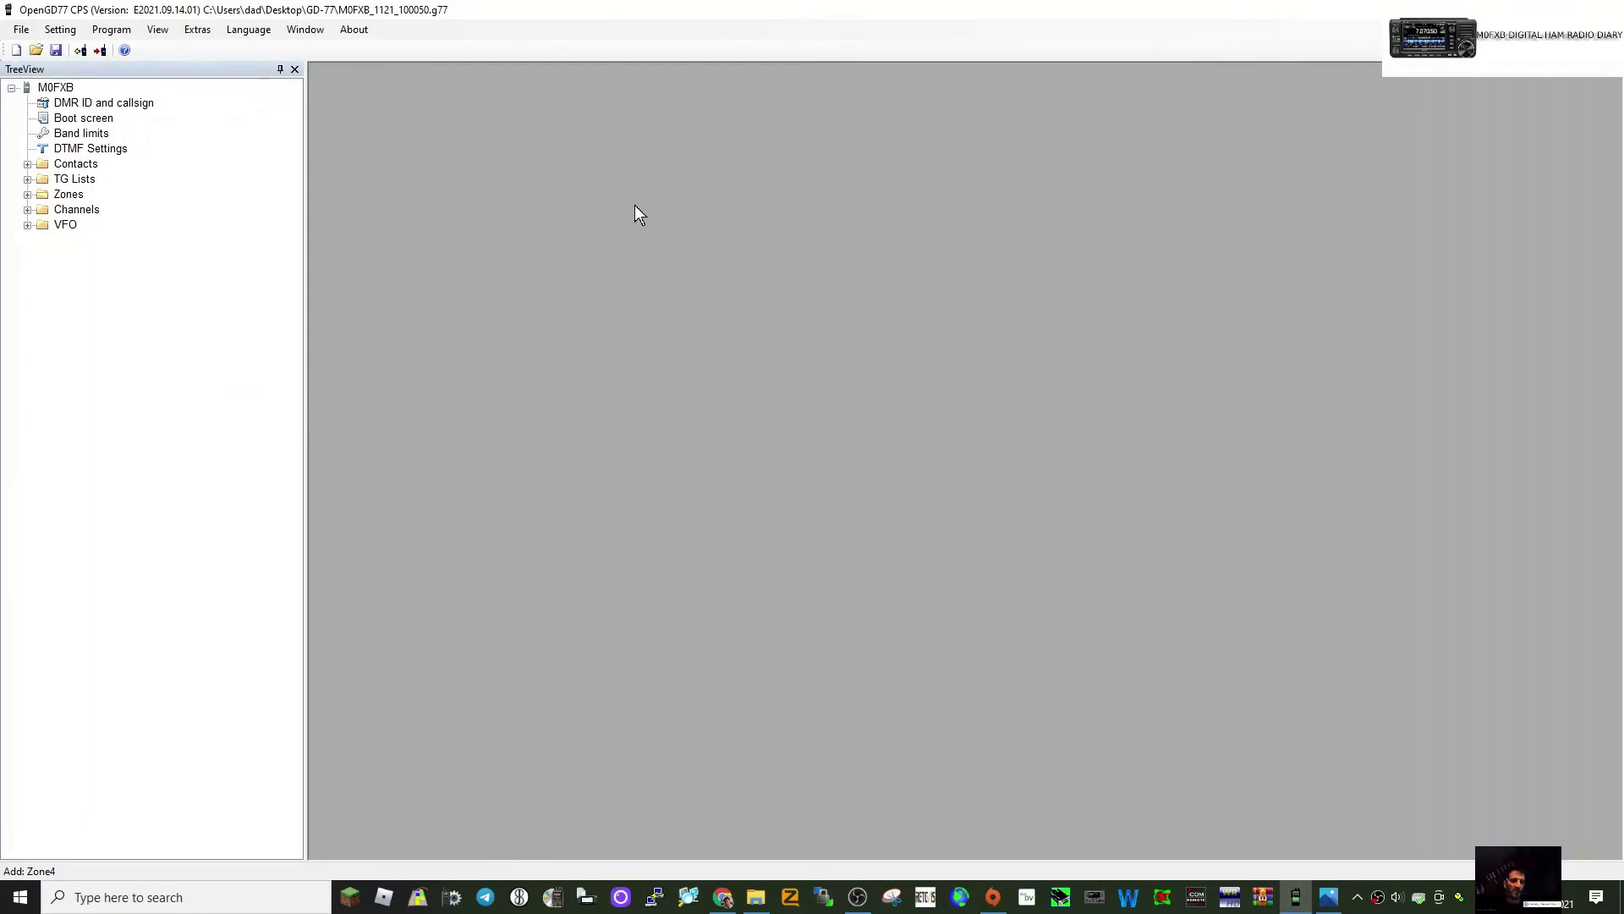
Collapse and re-expand the reloaded codeplug tree and open its DMR ID and callsign settings.
{"action": "left_click", "coordinate": [113, 30]}
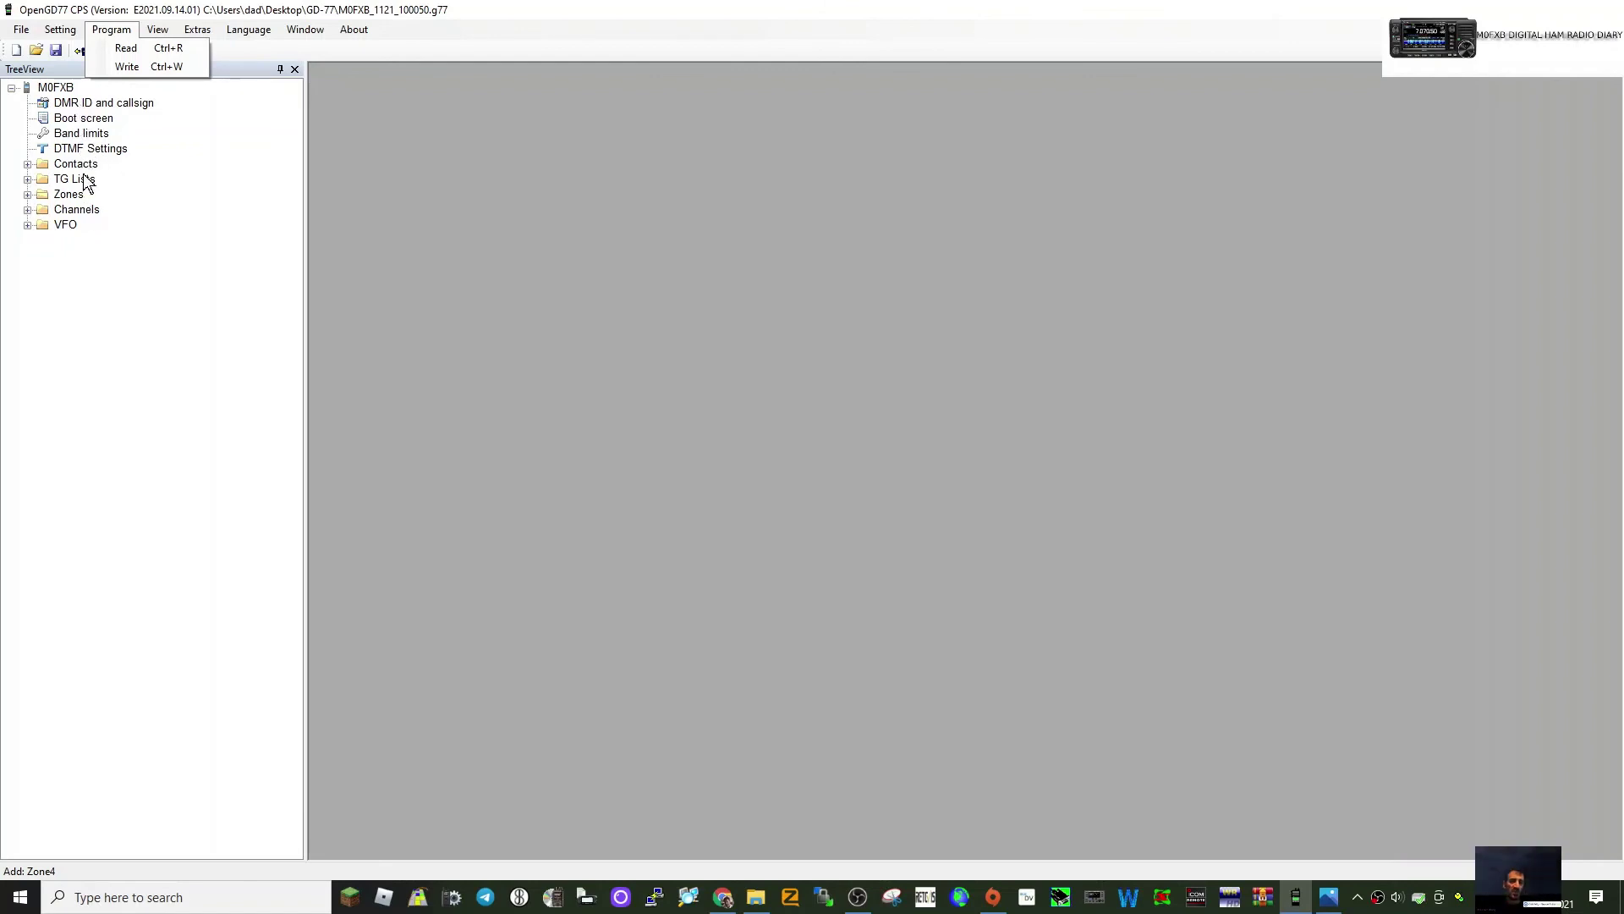
{"action": "left_click", "coordinate": [59, 90]}
{"action": "double_click", "coordinate": [58, 89]}
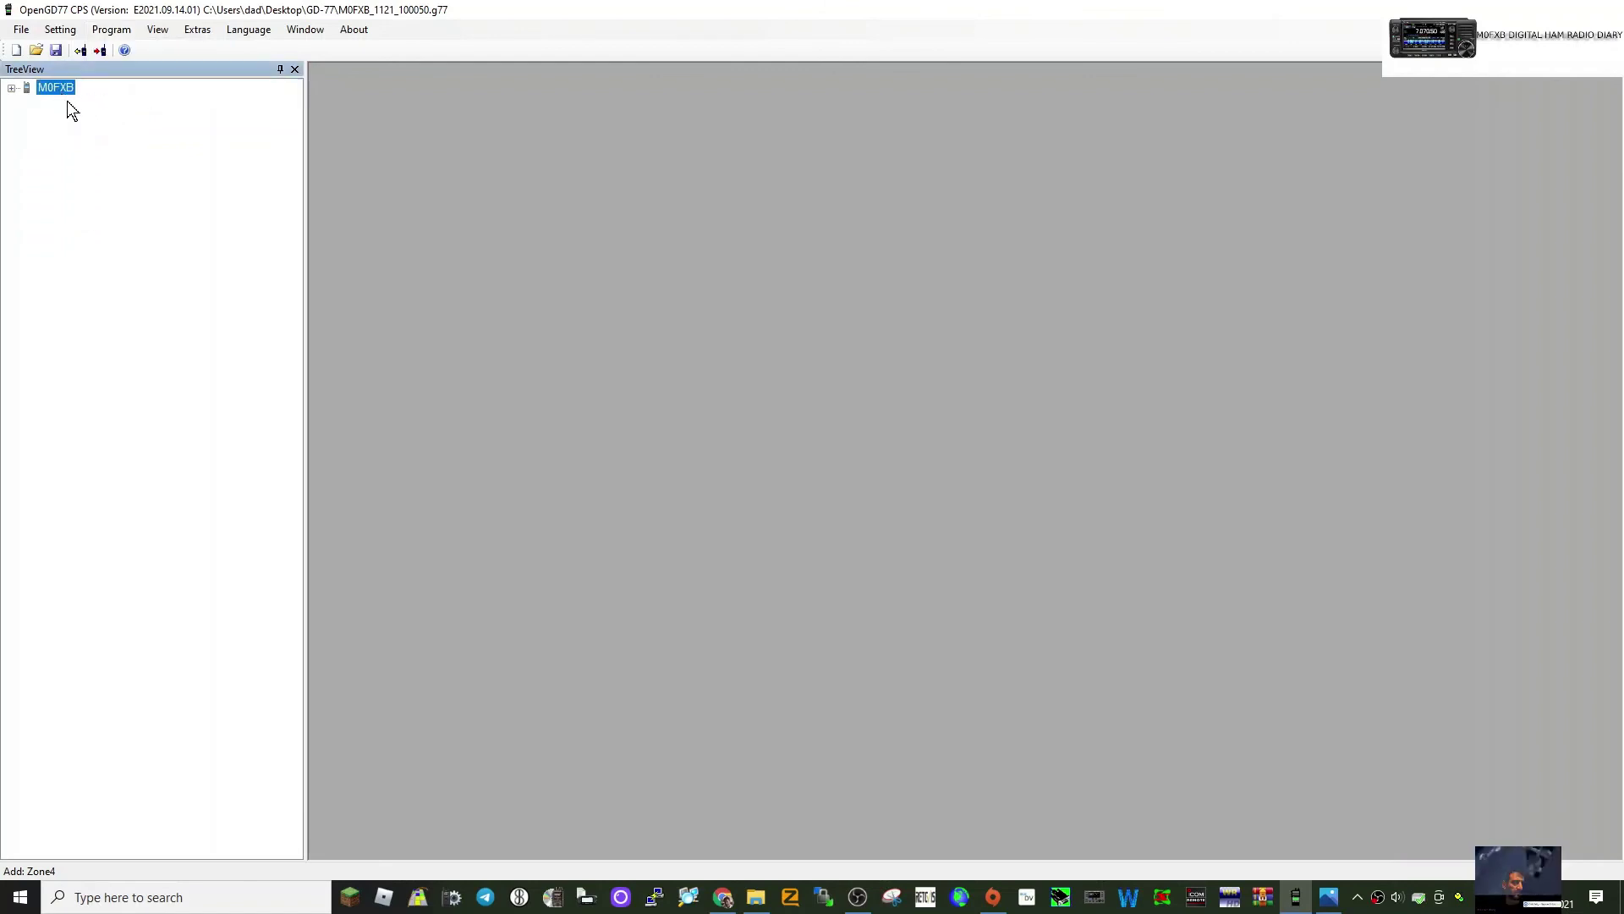
{"action": "double_click", "coordinate": [56, 88]}
{"action": "left_click", "coordinate": [71, 105]}
{"action": "double_click", "coordinate": [71, 105]}
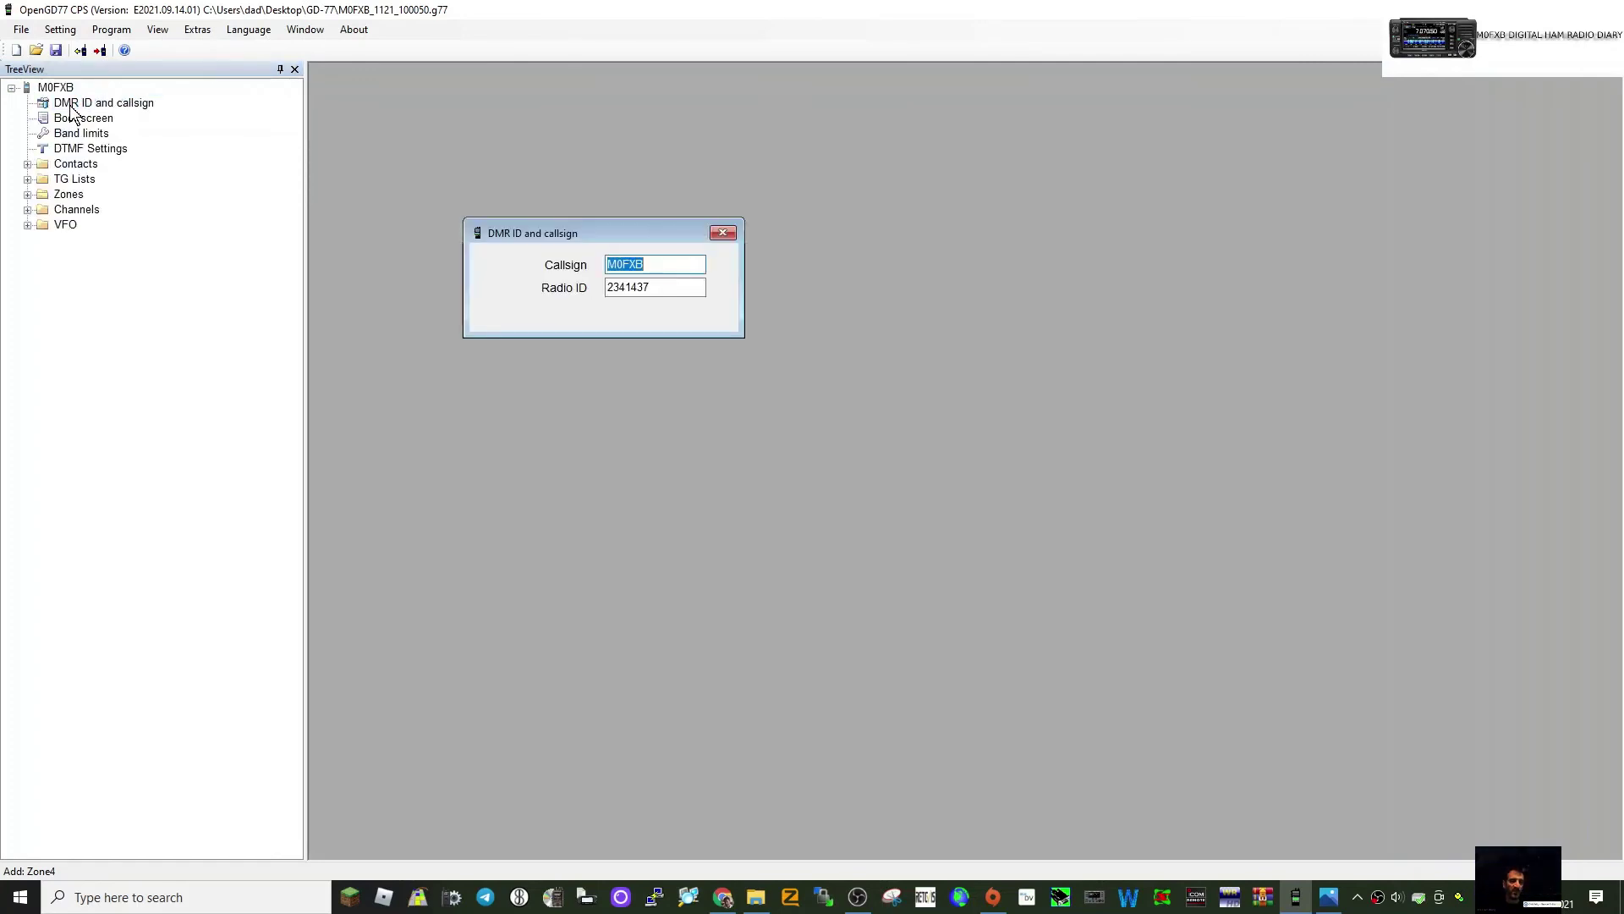
Open Boot screen, Band limits and DTMF settings, expand Contacts, TG Lists and Zones, and open Channels.
{"action": "double_click", "coordinate": [85, 120]}
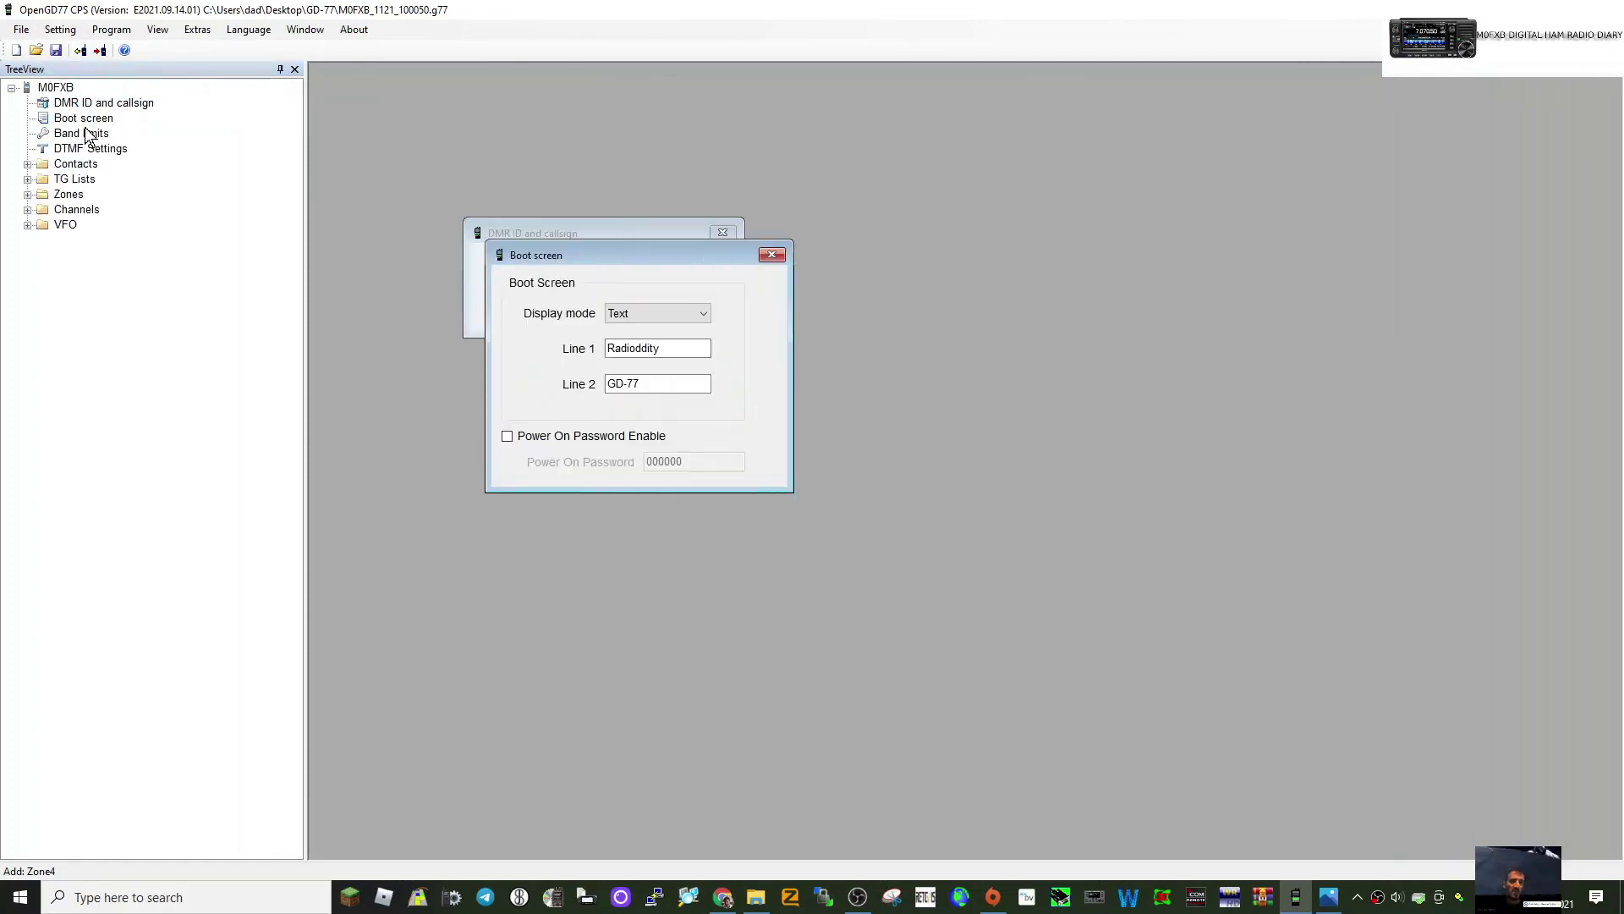
{"action": "double_click", "coordinate": [88, 136]}
{"action": "double_click", "coordinate": [91, 150]}
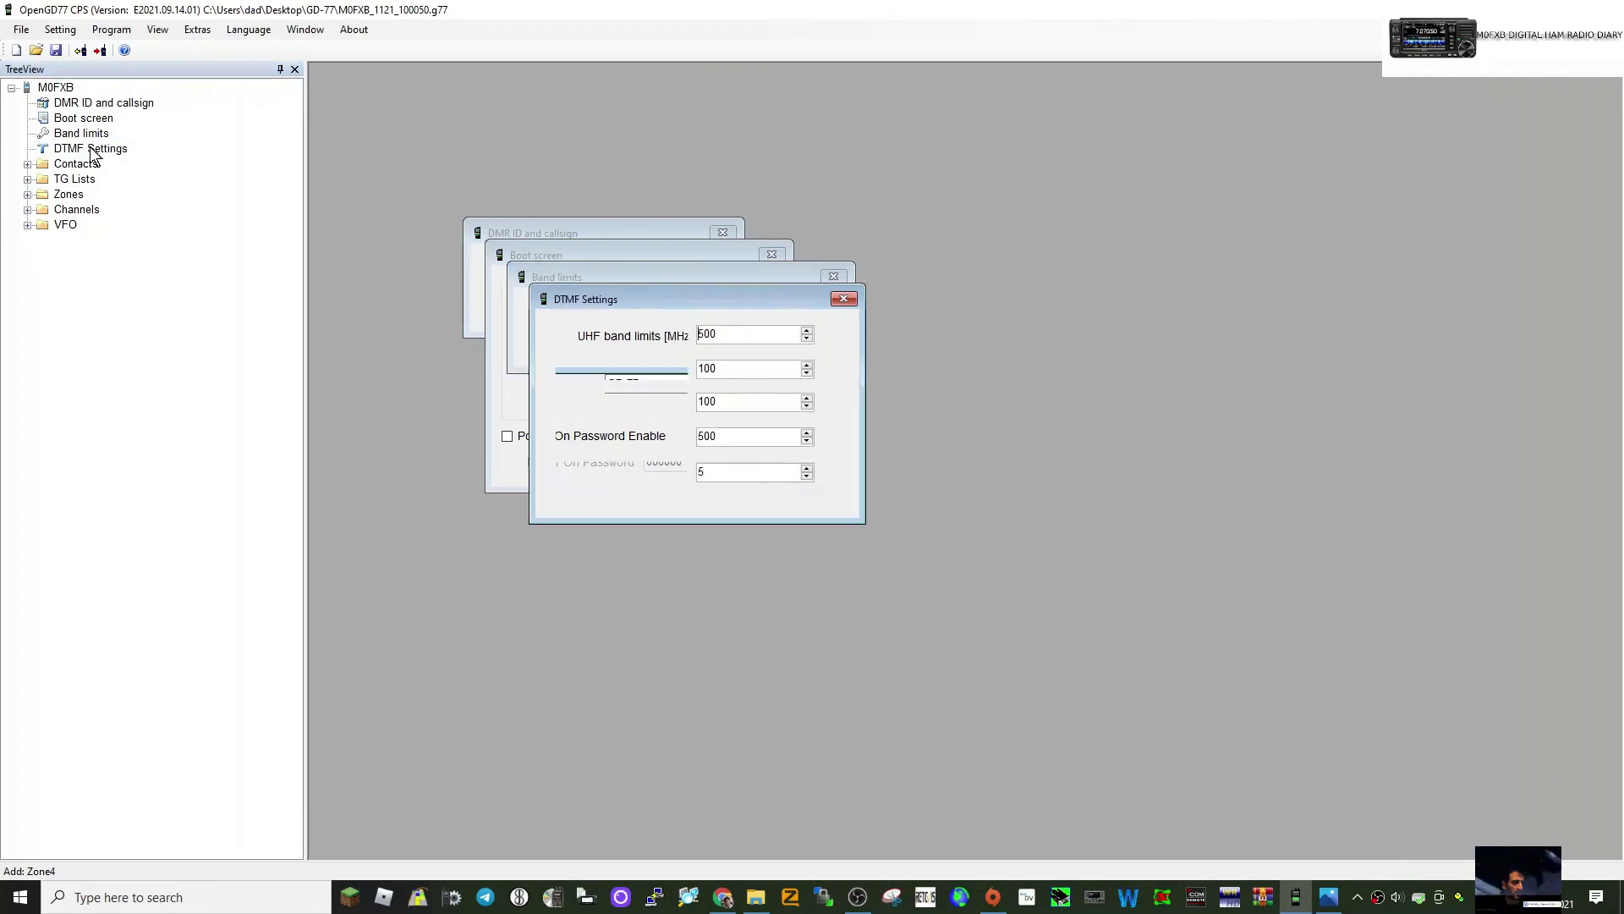
{"action": "double_click", "coordinate": [88, 164]}
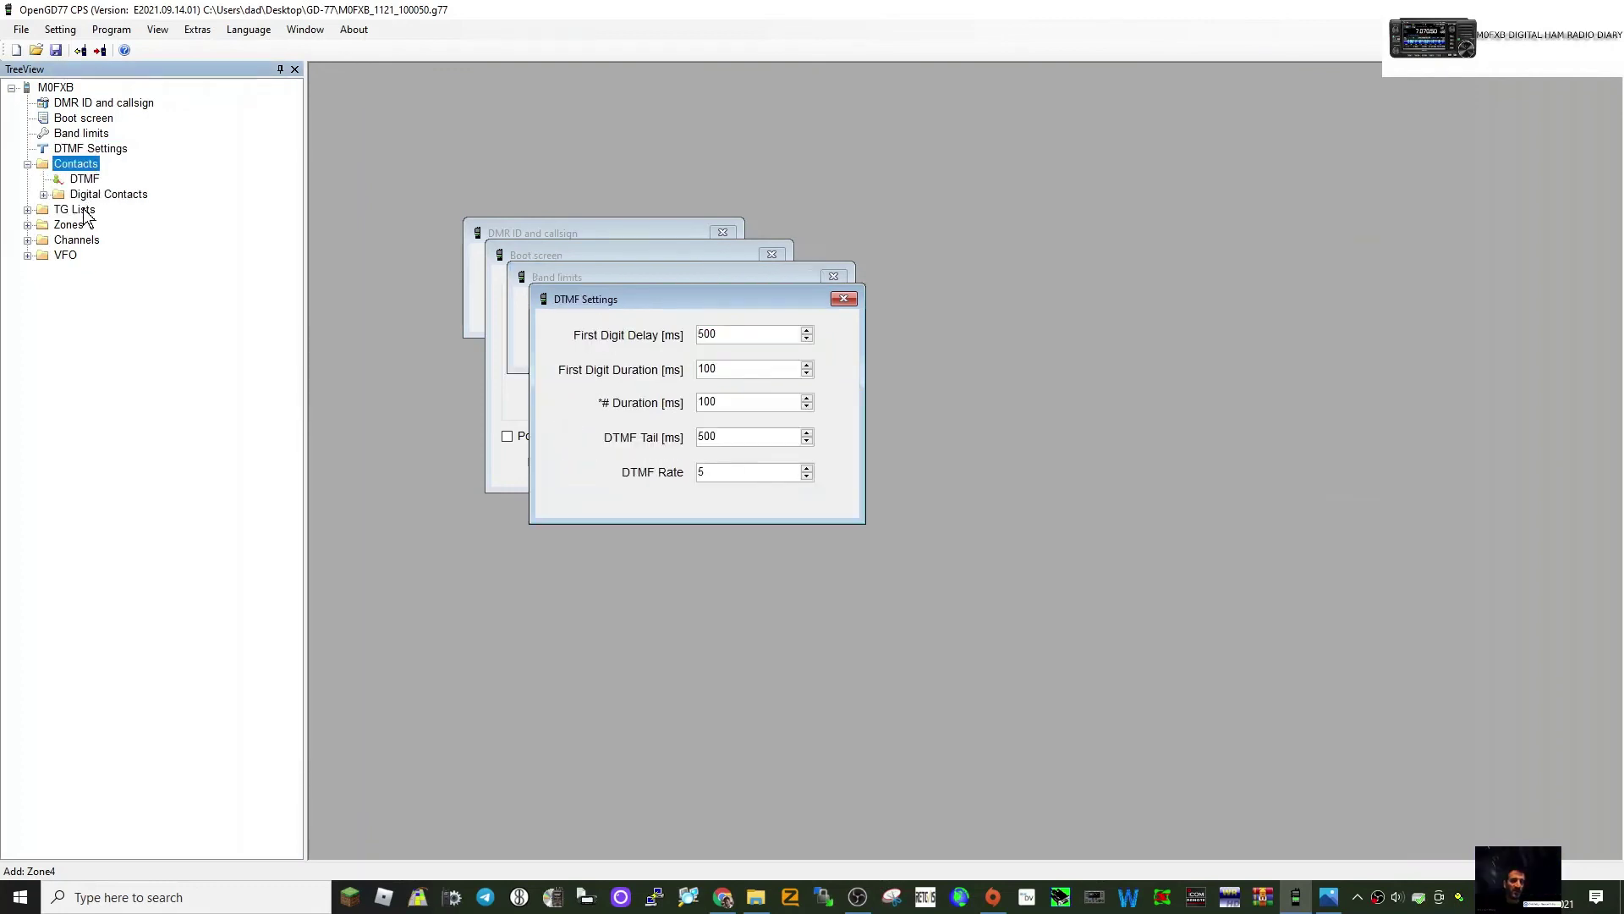
{"action": "double_click", "coordinate": [84, 210]}
{"action": "double_click", "coordinate": [85, 256]}
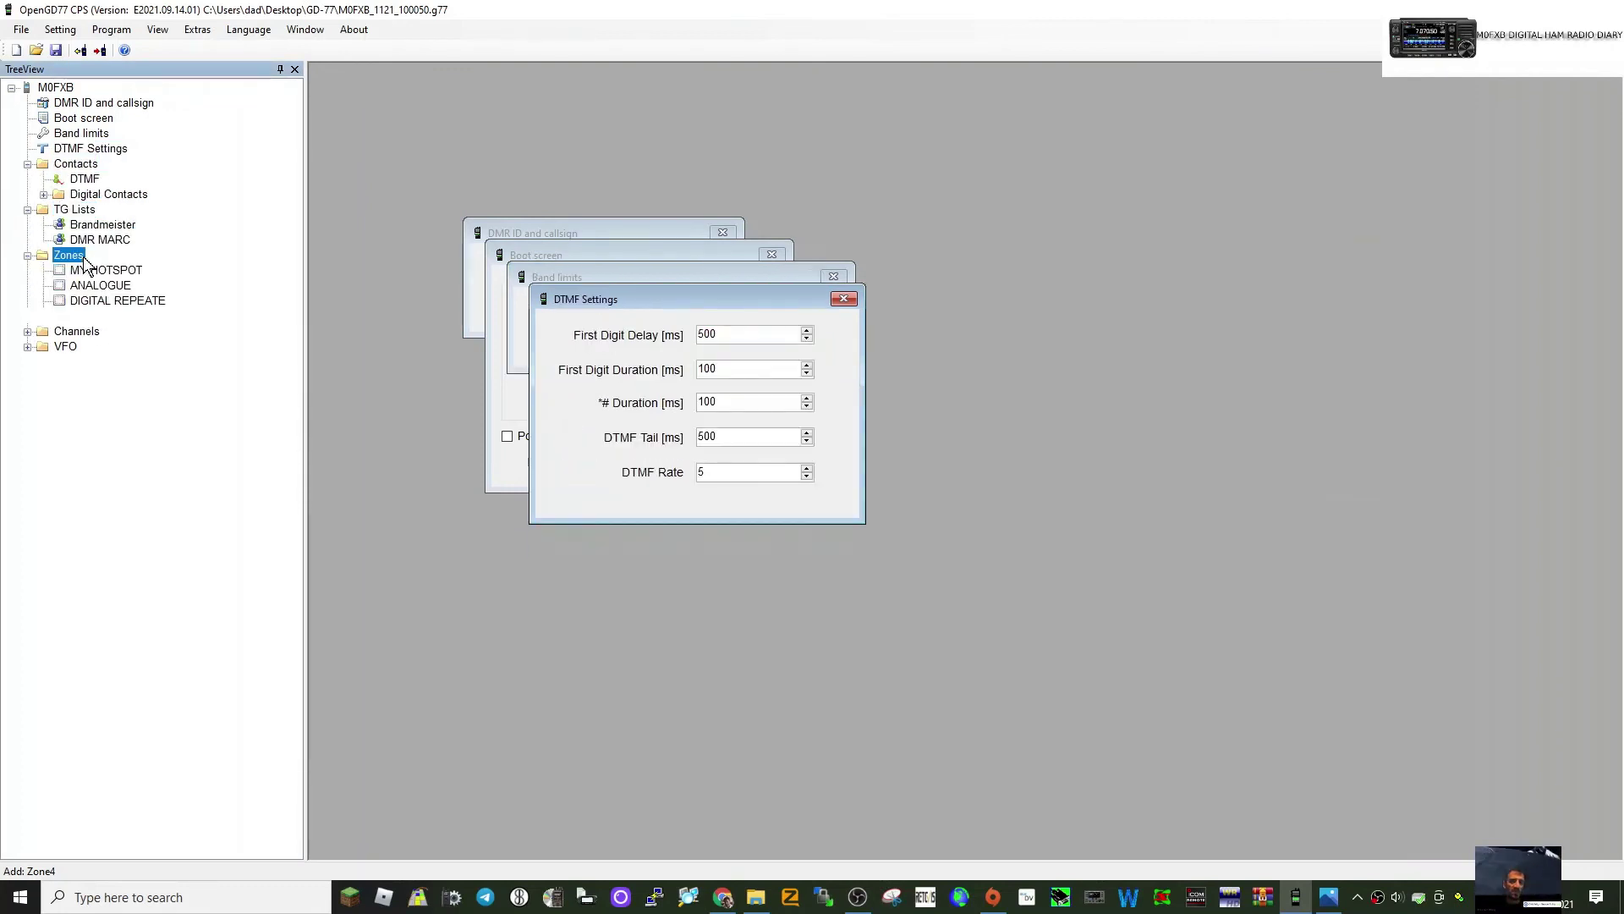
{"action": "double_click", "coordinate": [85, 333]}
Expand VFO and open the VFO A and VFO B settings.
{"action": "double_click", "coordinate": [67, 454]}
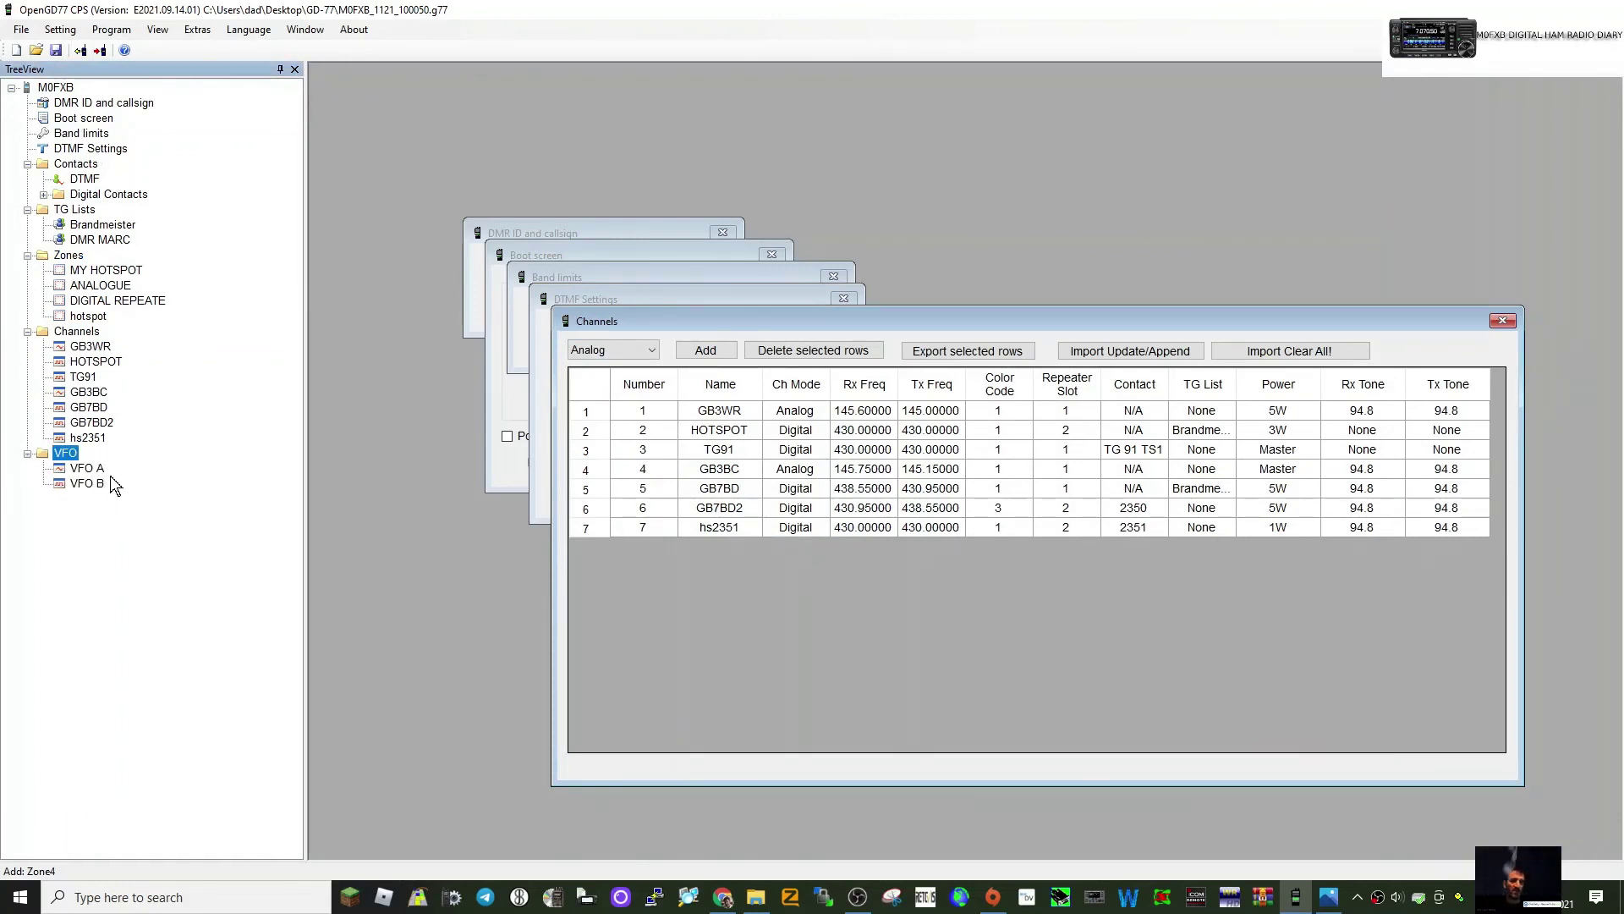
{"action": "double_click", "coordinate": [95, 470]}
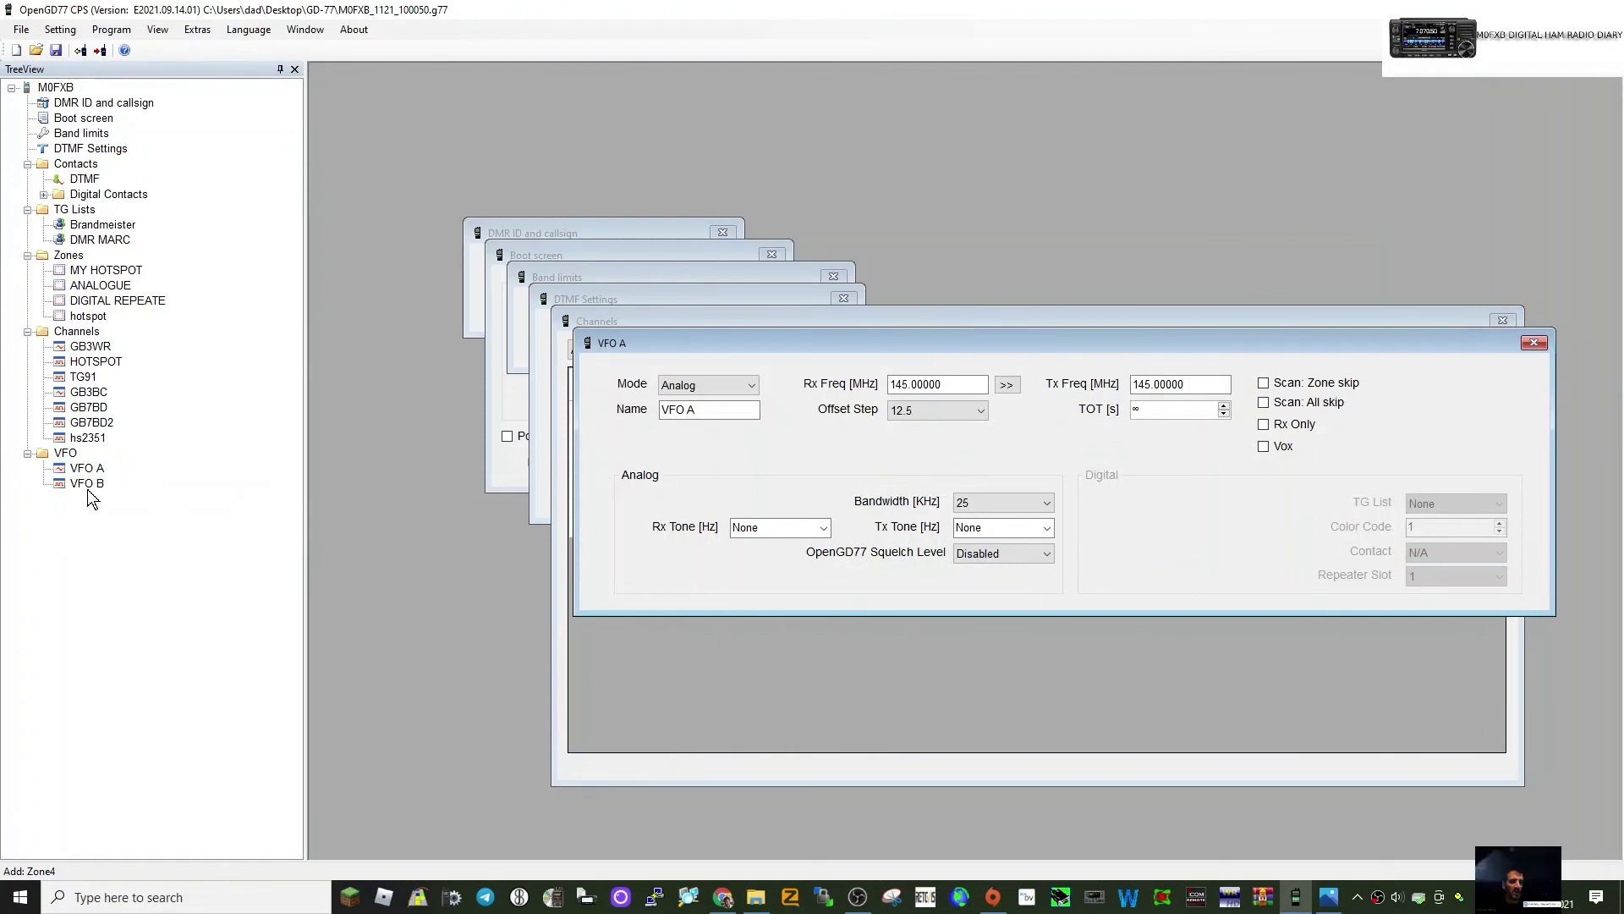
{"action": "double_click", "coordinate": [88, 486]}
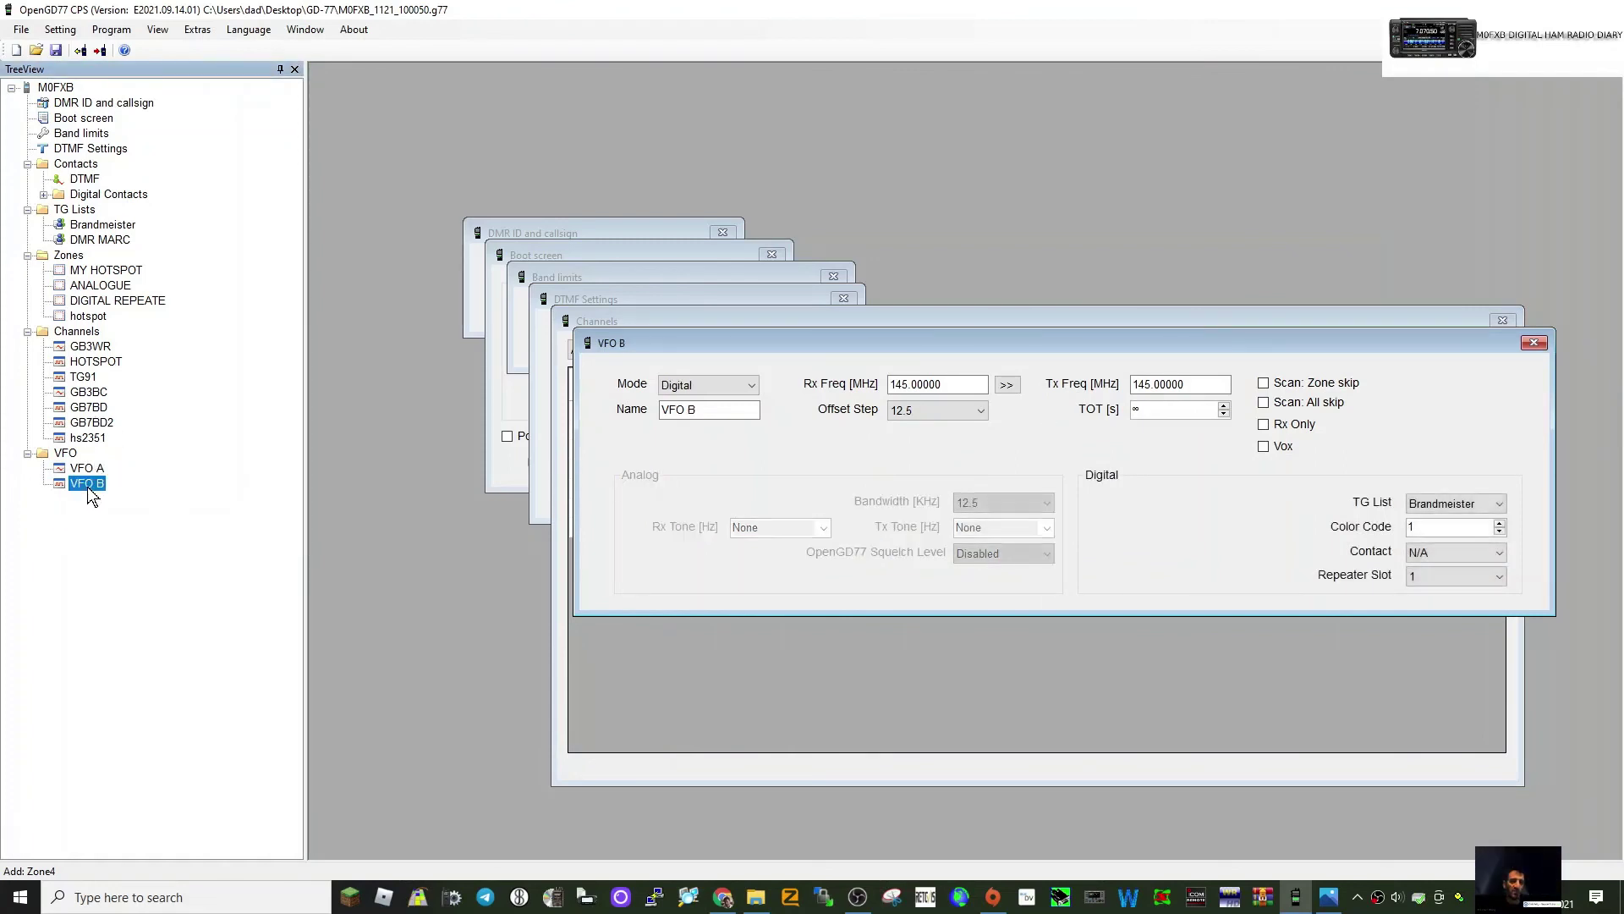